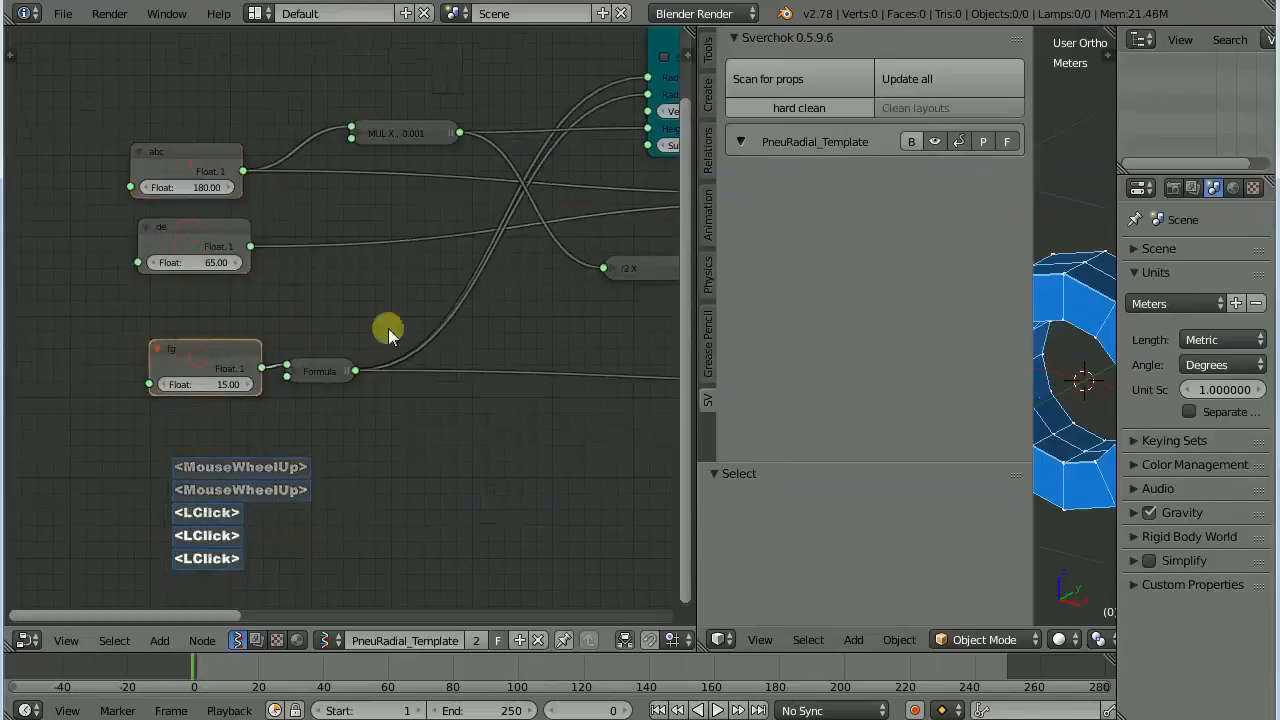
Scan the PneuRadial_Template node tree for the properties exposed in the 3D view.
scroll(330, 345, up, 1)
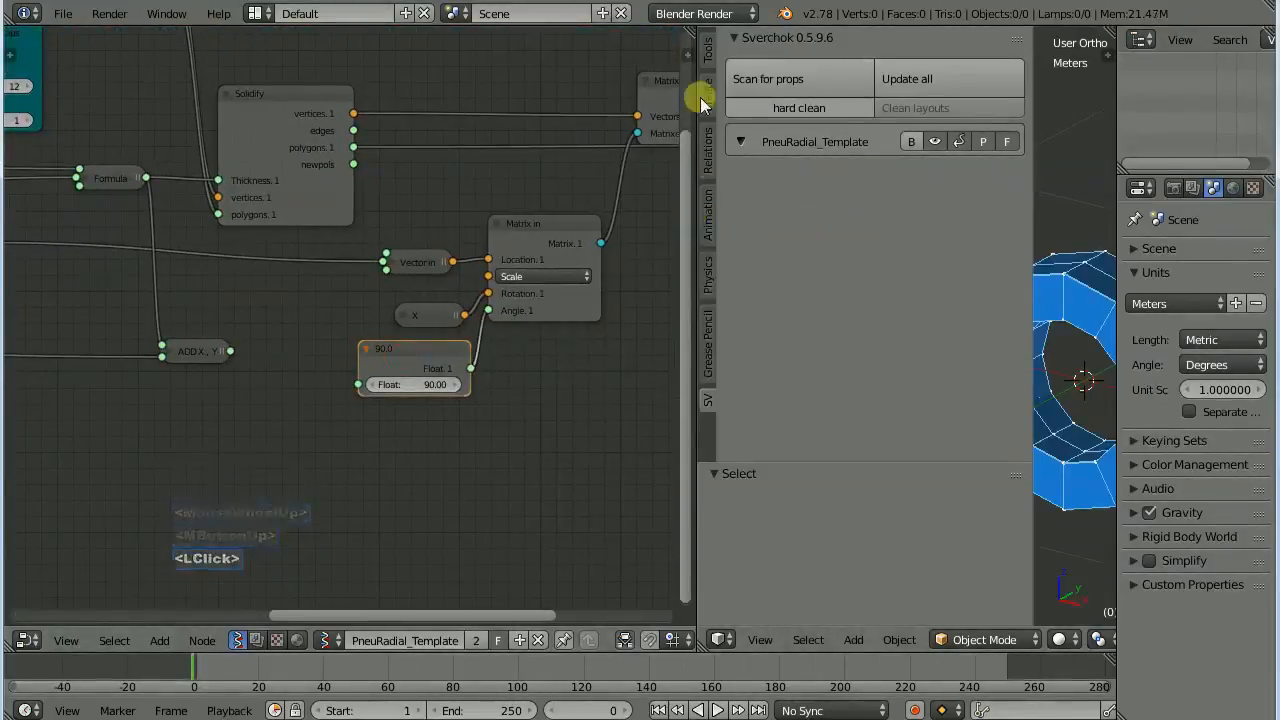
click(687, 55)
drag(508, 40, 429, 206)
click(460, 181)
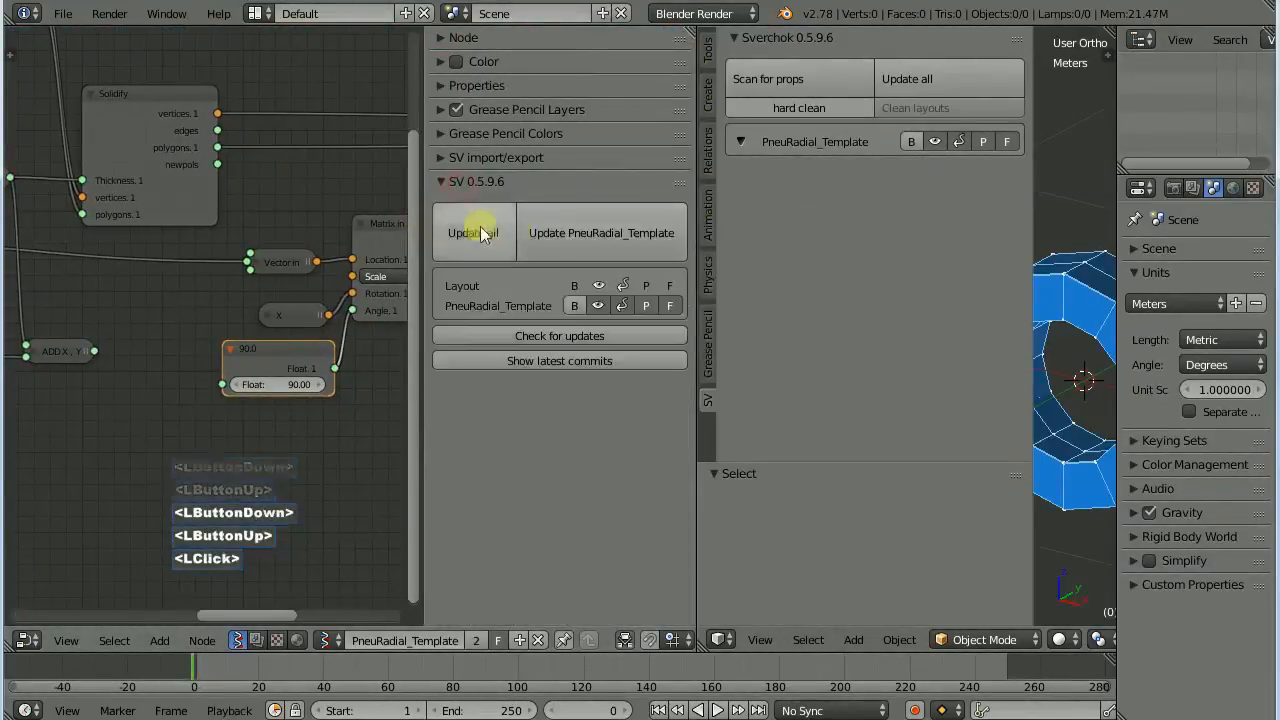
click(432, 186)
drag(425, 195, 818, 88)
click(826, 84)
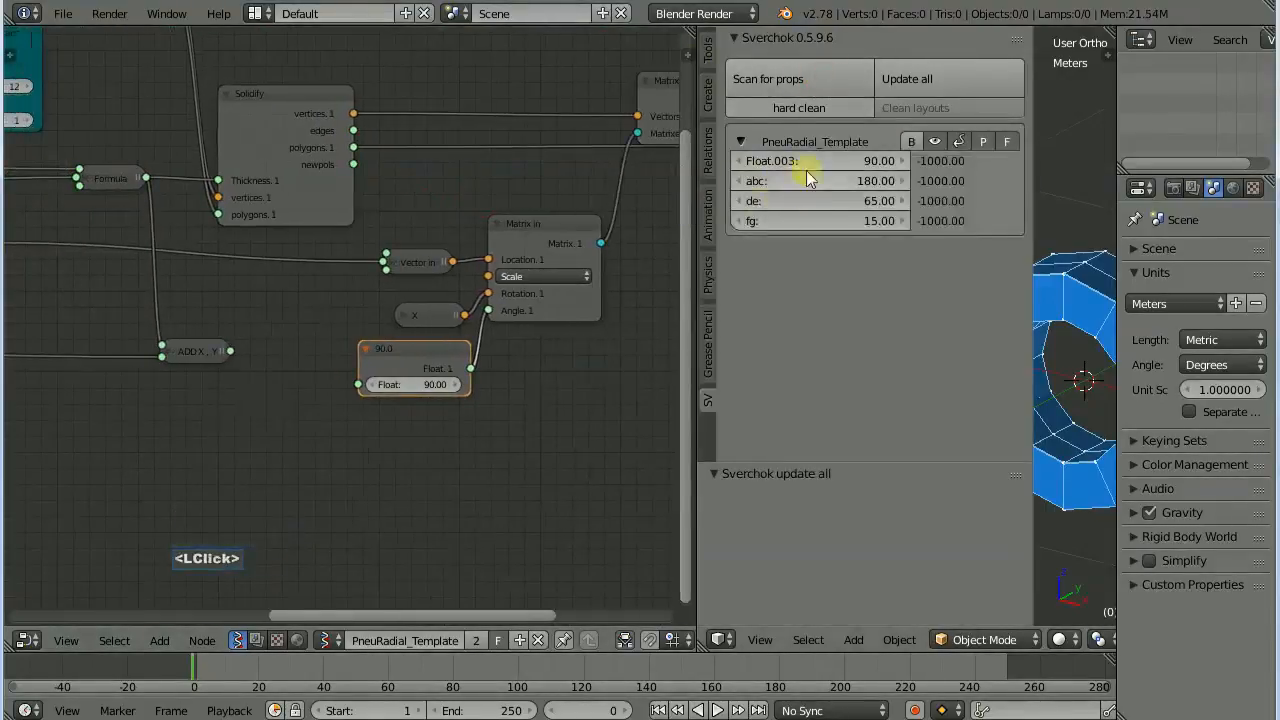
Examine the 90.0 float node and the abc, de and fg input nodes against the scanned properties.
scroll(424, 335, up, 4)
click(429, 365)
scroll(166, 284, down, 5)
middle_drag(167, 241, 500, 260)
middle_drag(185, 225, 495, 236)
click(203, 168)
click(197, 236)
click(225, 347)
scroll(470, 305, up, 1)
middle_drag(477, 304, 263, 320)
Enlarge the 3D view and hide the PneuRadial_Template preview.
drag(697, 245, 108, 249)
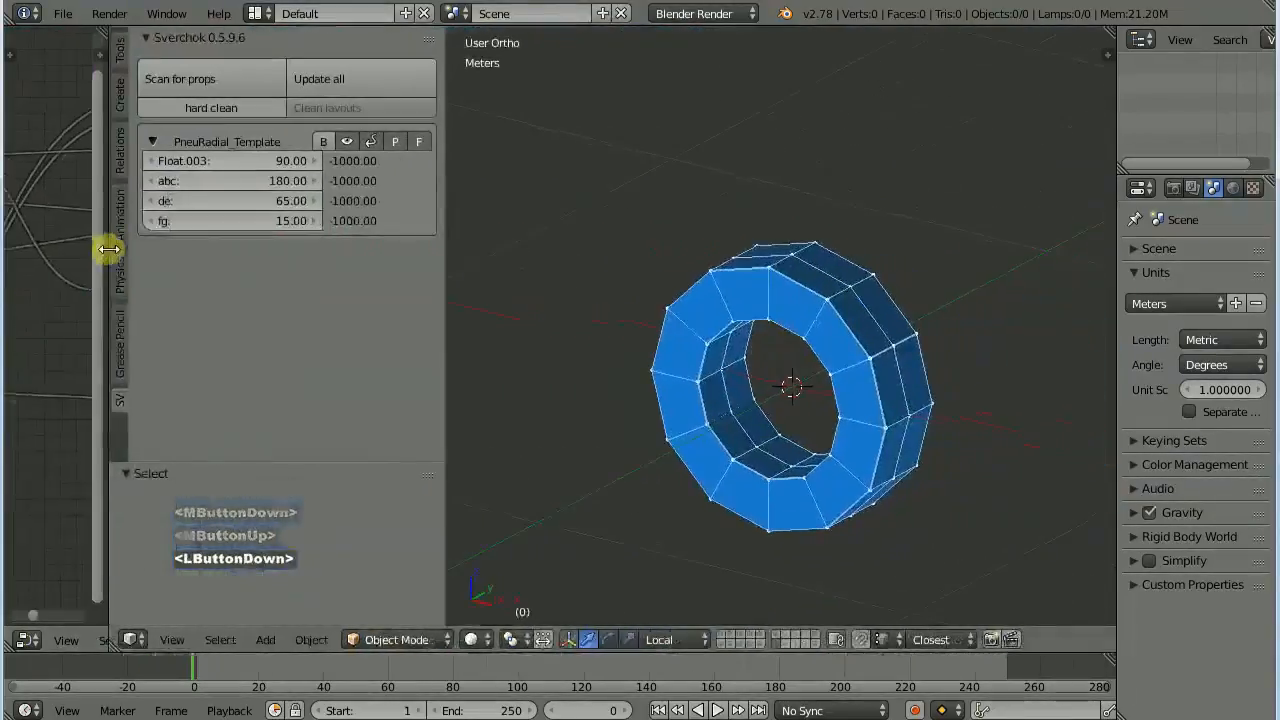
scroll(520, 220, down, 3)
click(346, 141)
click(346, 141)
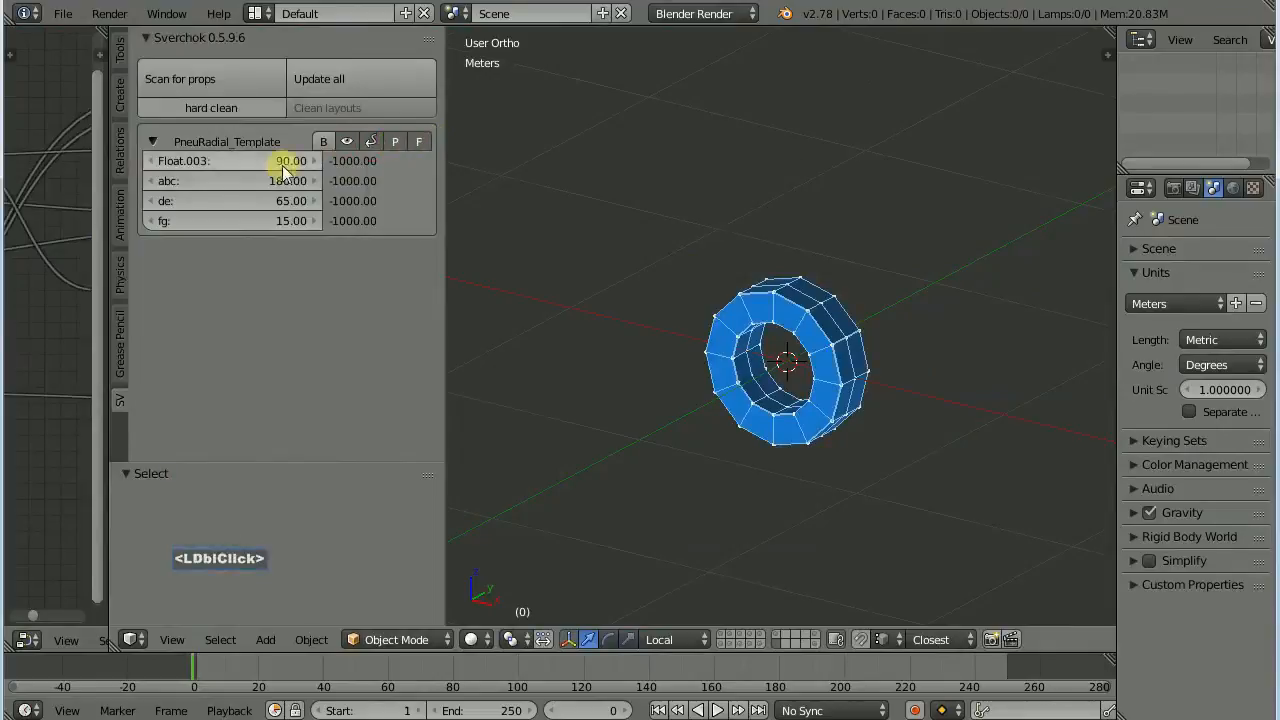
right_click(286, 160)
click(346, 141)
Bake the tyre to a mesh and move it about -47 cm in X and 65 cm in Z.
click(323, 141)
right_click(820, 316)
key(g)
click(683, 177)
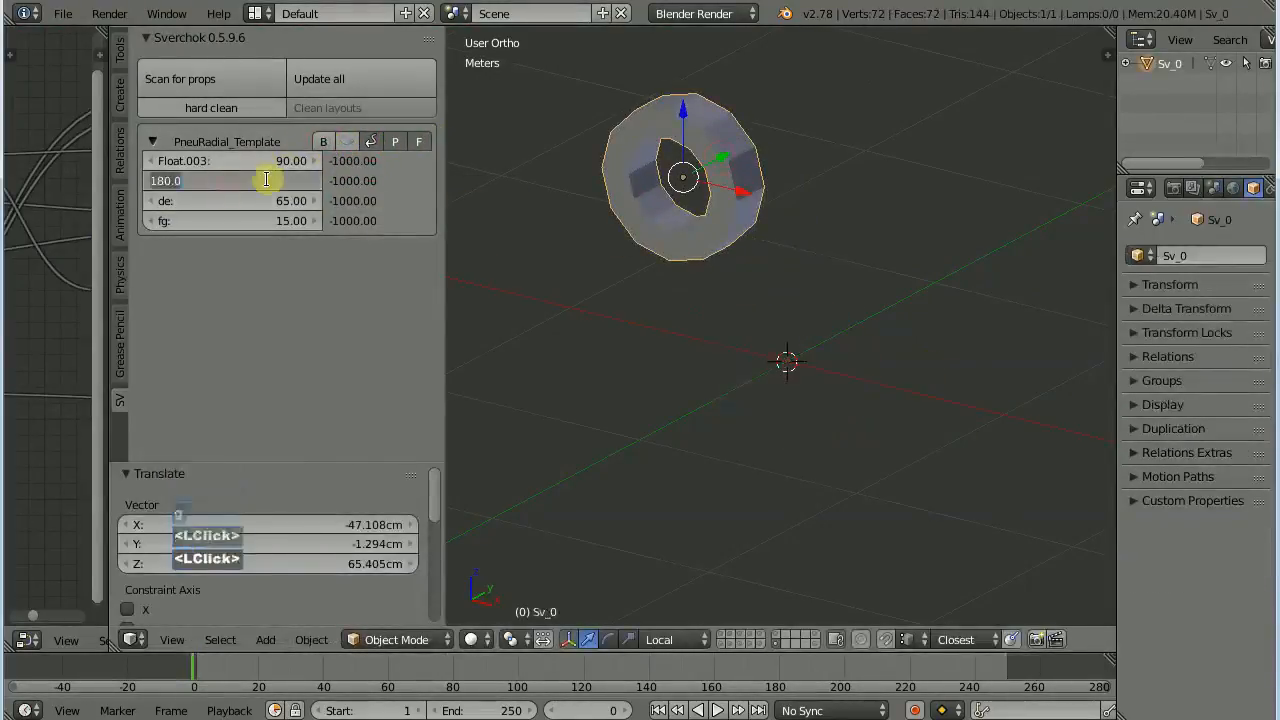
Set abc to 220 and fg to 18, bake a second tyre and move it away from the origin.
click(232, 221)
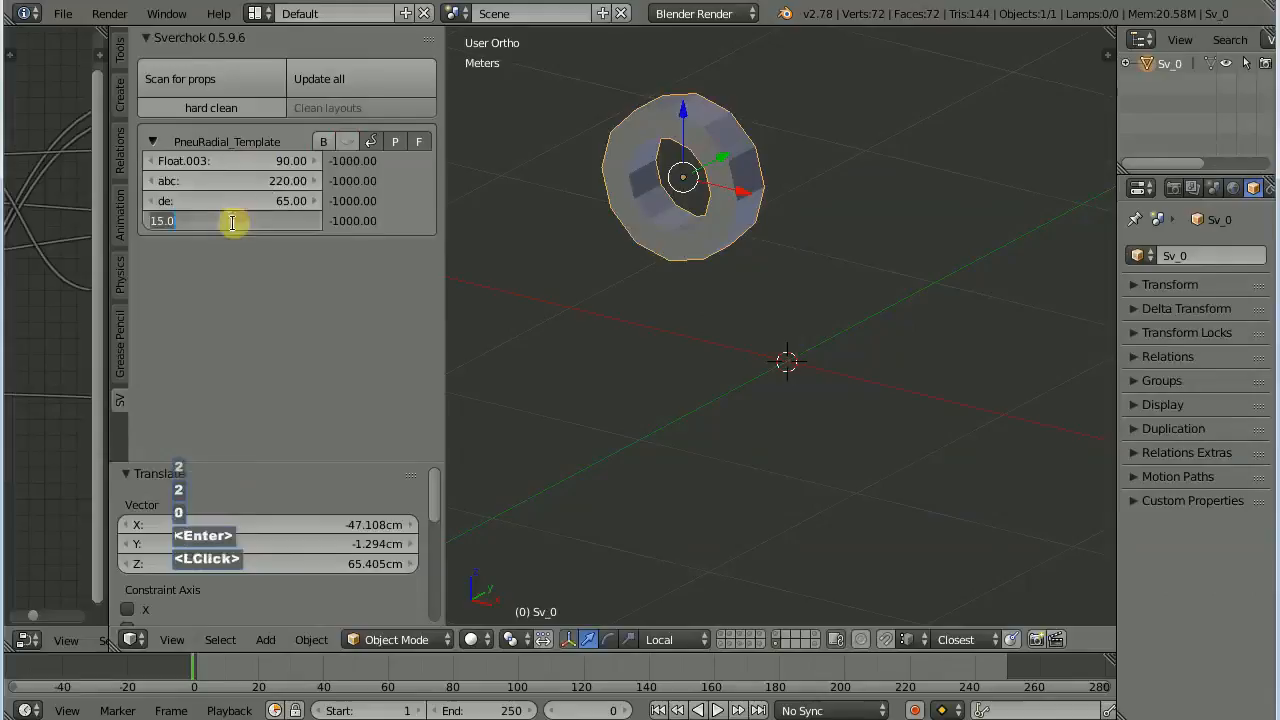
click(324, 141)
right_click(800, 330)
key(g)
click(988, 103)
Set abc to 200 and de to 75, bake a third tyre and move it away from the origin.
click(210, 180)
click(324, 141)
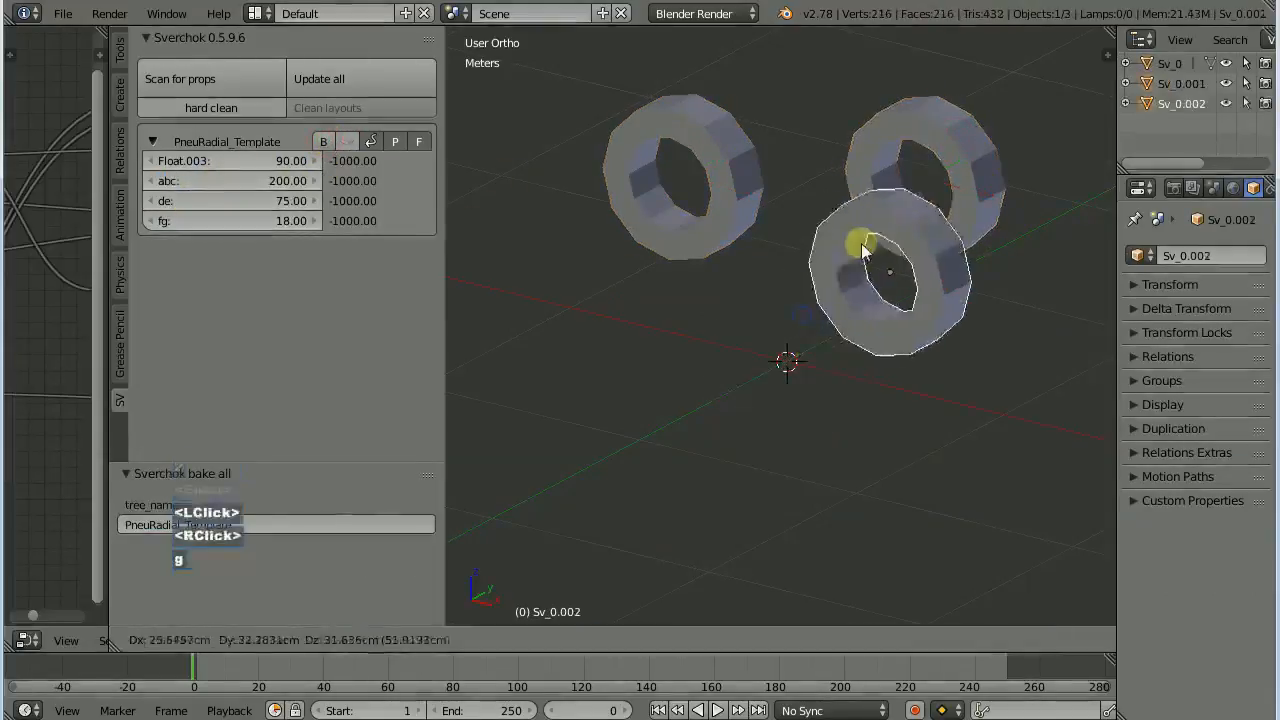
scroll(745, 195, down, 3)
Select all the baked tyre meshes and delete them.
key(a)
key(b)
click(676, 148)
key(x)
click(755, 258)
scroll(247, 163, up, 1)
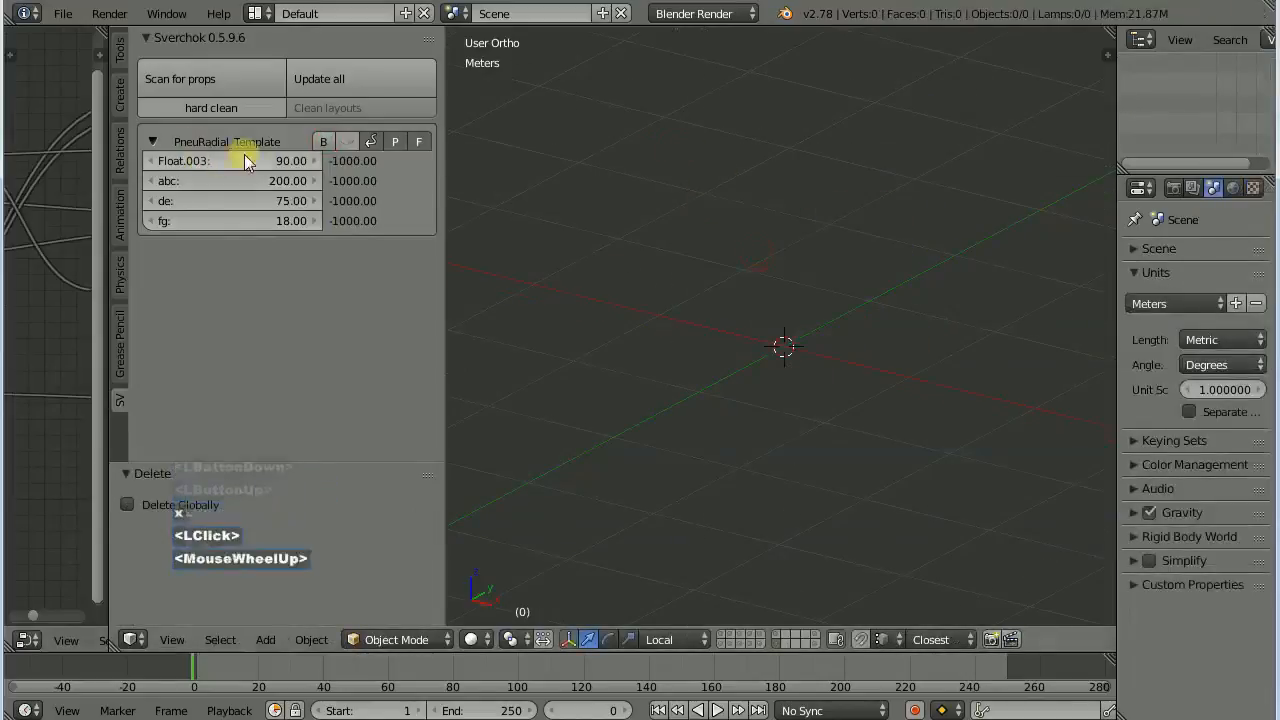
Enlarge the node editor, collapse the 90.0 float node and place it beneath the X vector node.
drag(108, 194, 695, 200)
scroll(630, 260, down, 2)
middle_drag(640, 300, 350, 270)
middle_drag(543, 389, 425, 345)
scroll(543, 251, up, 5)
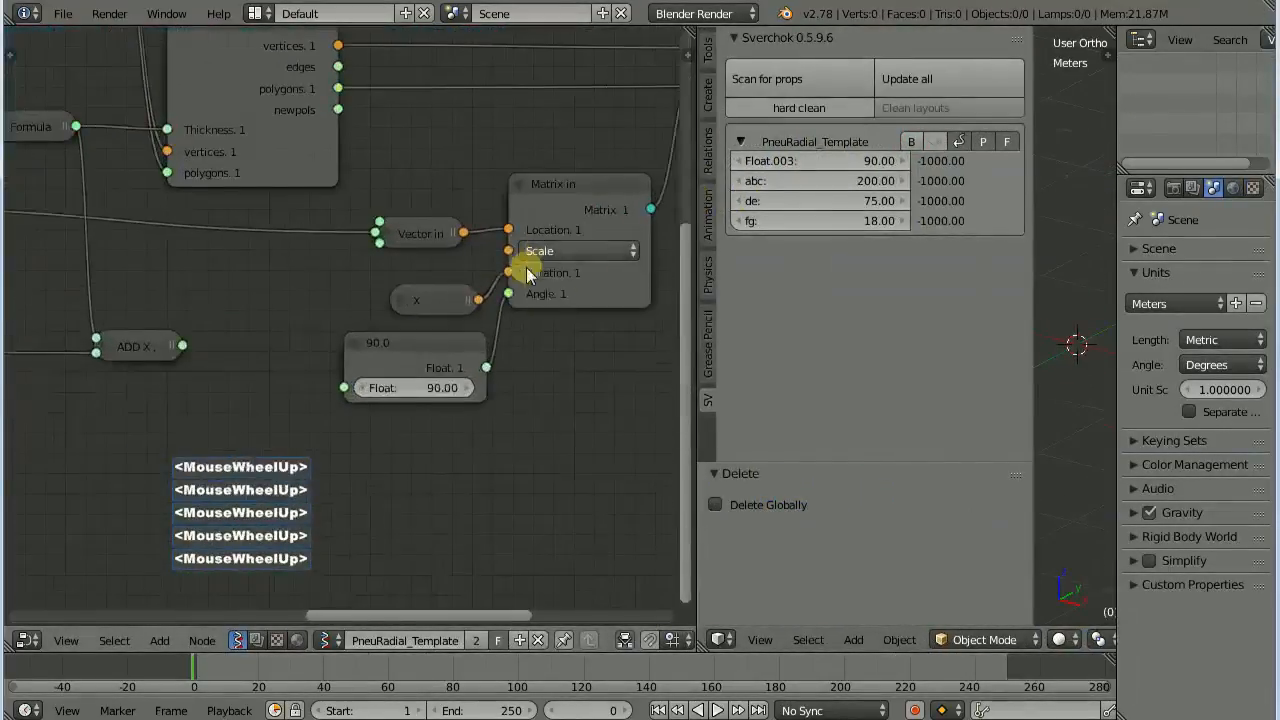
click(354, 342)
click(395, 344)
drag(395, 344, 444, 344)
Turn off to3d for the 90.0 float node and rescan the tree's exposed properties.
drag(697, 294, 749, 294)
click(739, 55)
click(546, 86)
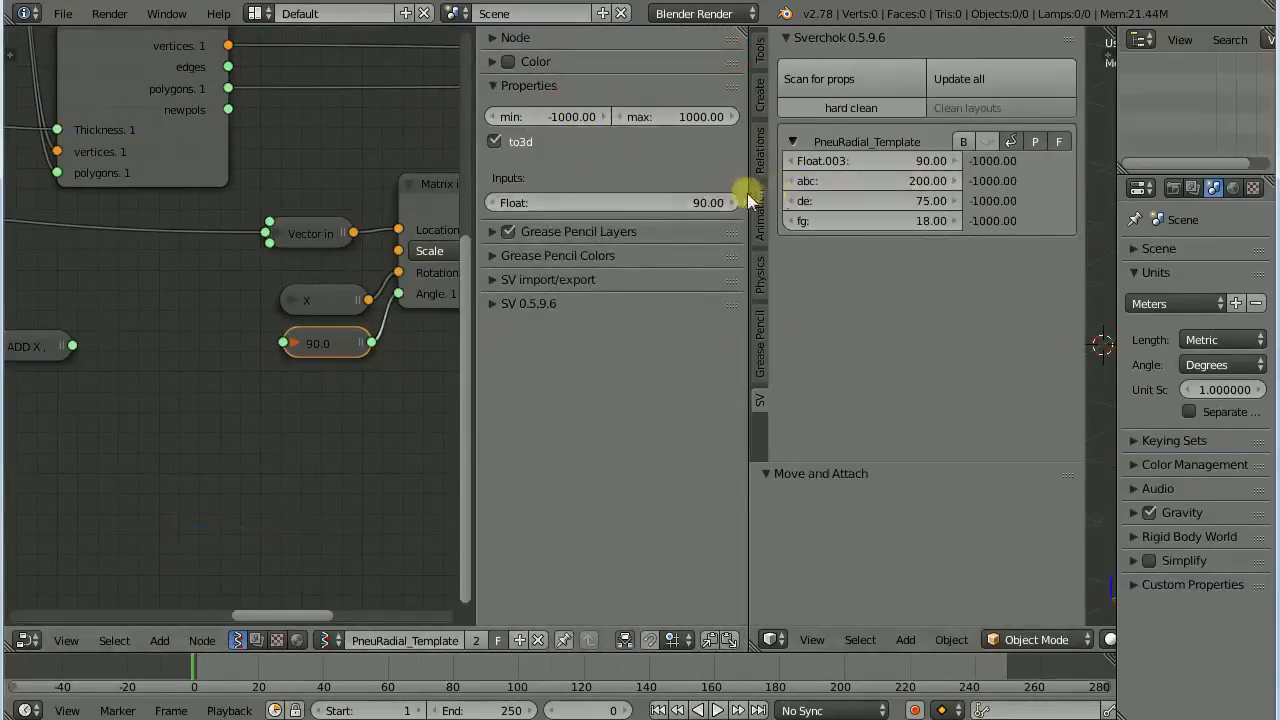
drag(742, 202, 586, 202)
drag(912, 165, 1008, 177)
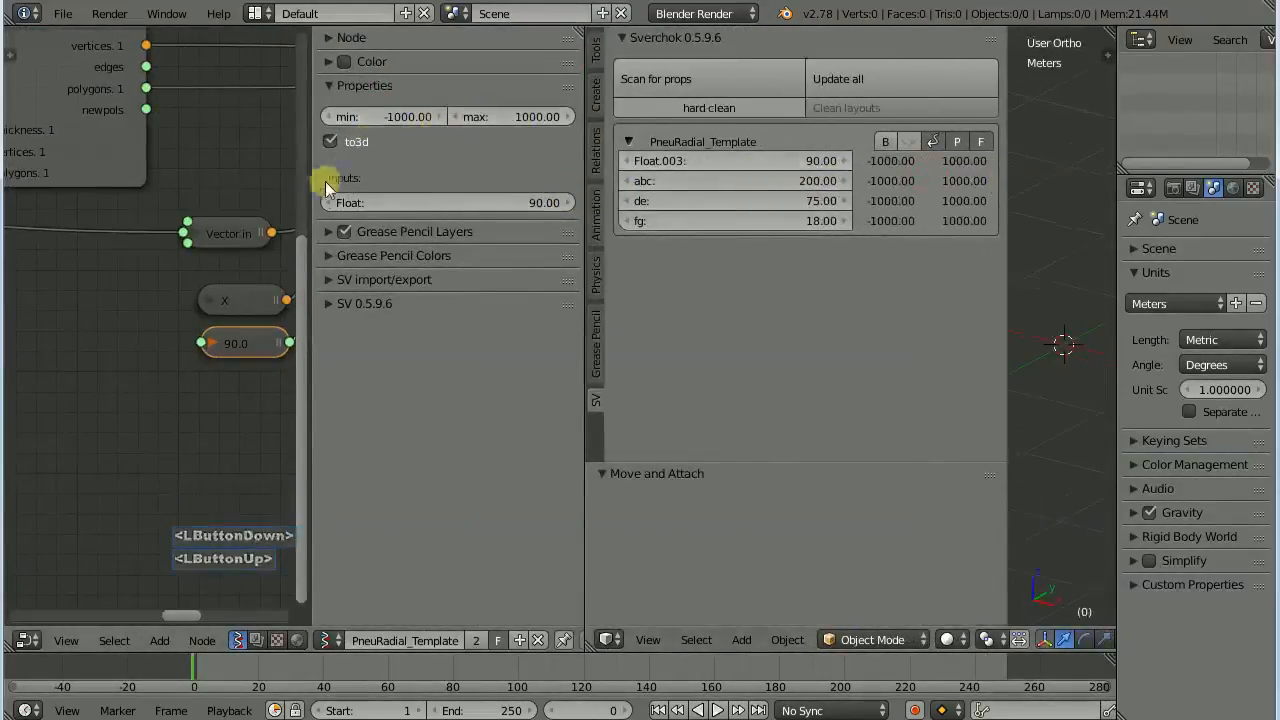
drag(313, 193, 441, 193)
middle_drag(209, 331, 205, 347)
click(461, 141)
click(662, 79)
Turn the PneuRadial_Template preview back on and hide the 3D view's tool shelf.
drag(585, 219, 609, 229)
drag(1030, 226, 883, 226)
middle_drag(131, 255, 292, 343)
middle_drag(108, 208, 266, 298)
scroll(267, 299, down, 3)
middle_click(267, 299)
scroll(966, 307, down, 3)
mouse_move(438, 212)
middle_down()
mouse_move(200, 226)
mouse_move(317, 199)
middle_up()
key(t)
drag(466, 254, 566, 252)
middle_drag(566, 252, 216, 270)
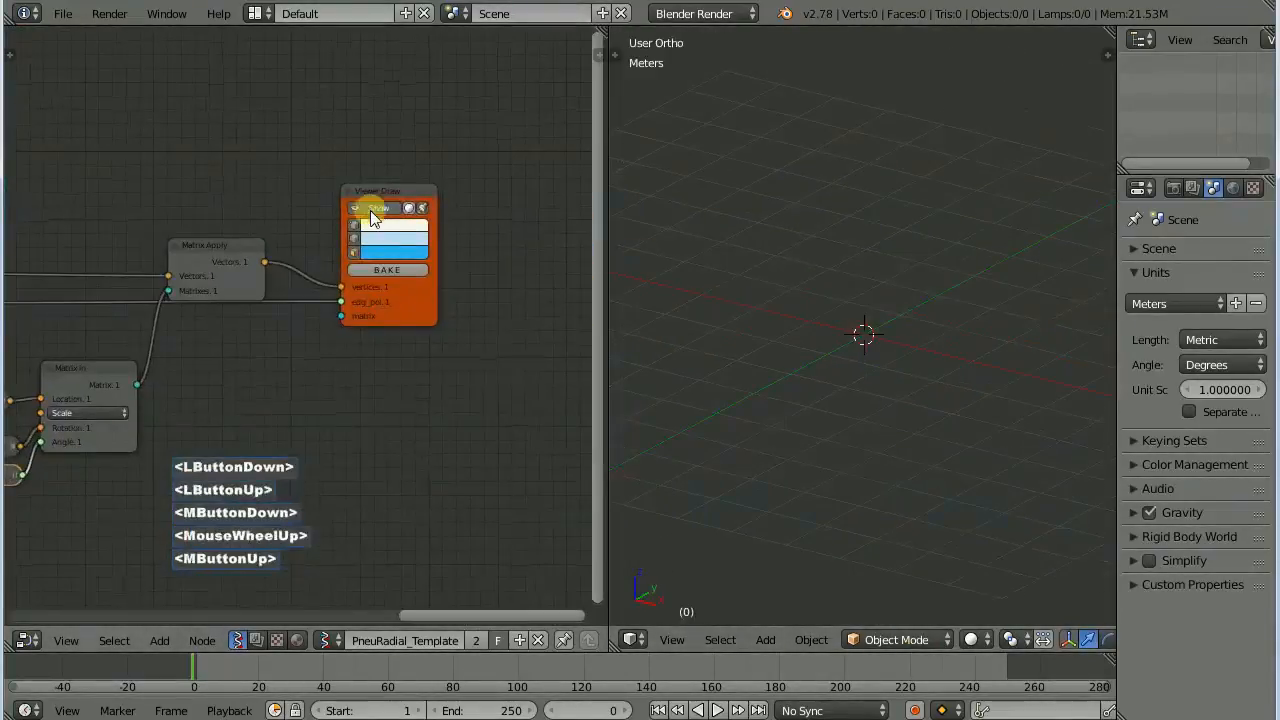
click(608, 57)
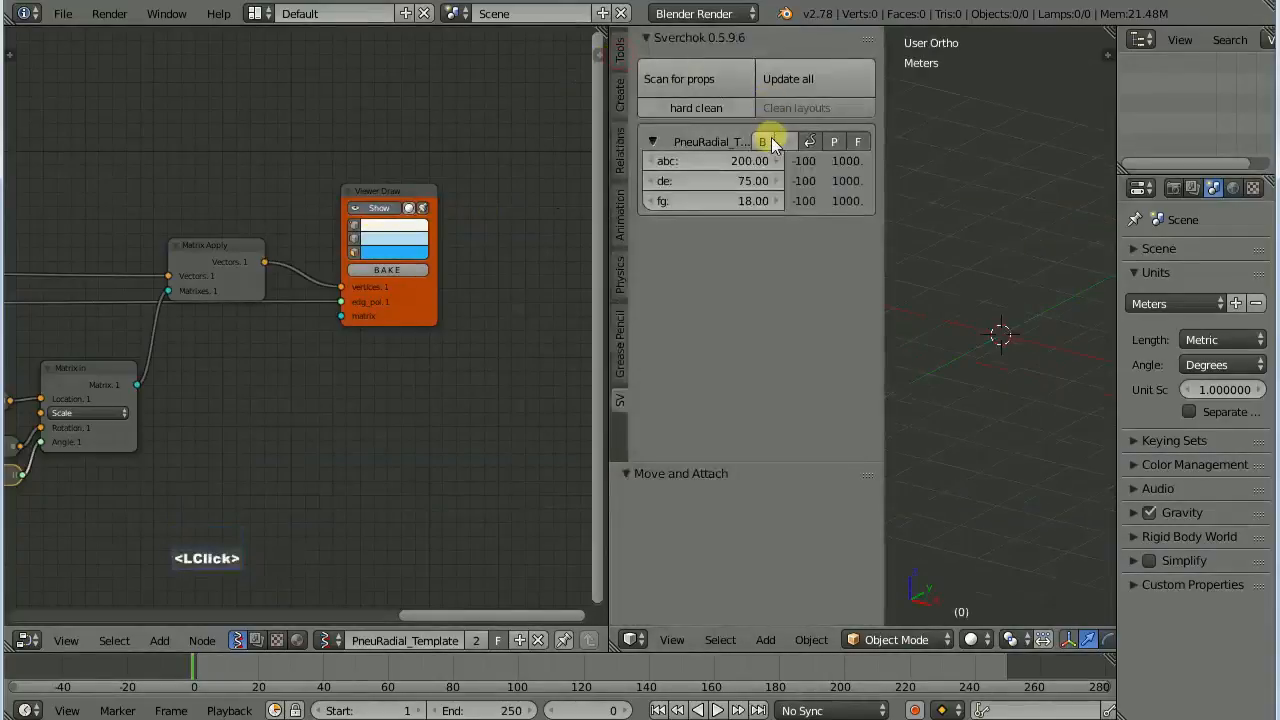
key(t)
Raise the Cylinder node's Vertices to 47.
middle_drag(350, 255, 558, 240)
middle_drag(74, 240, 387, 219)
scroll(387, 219, up, 3)
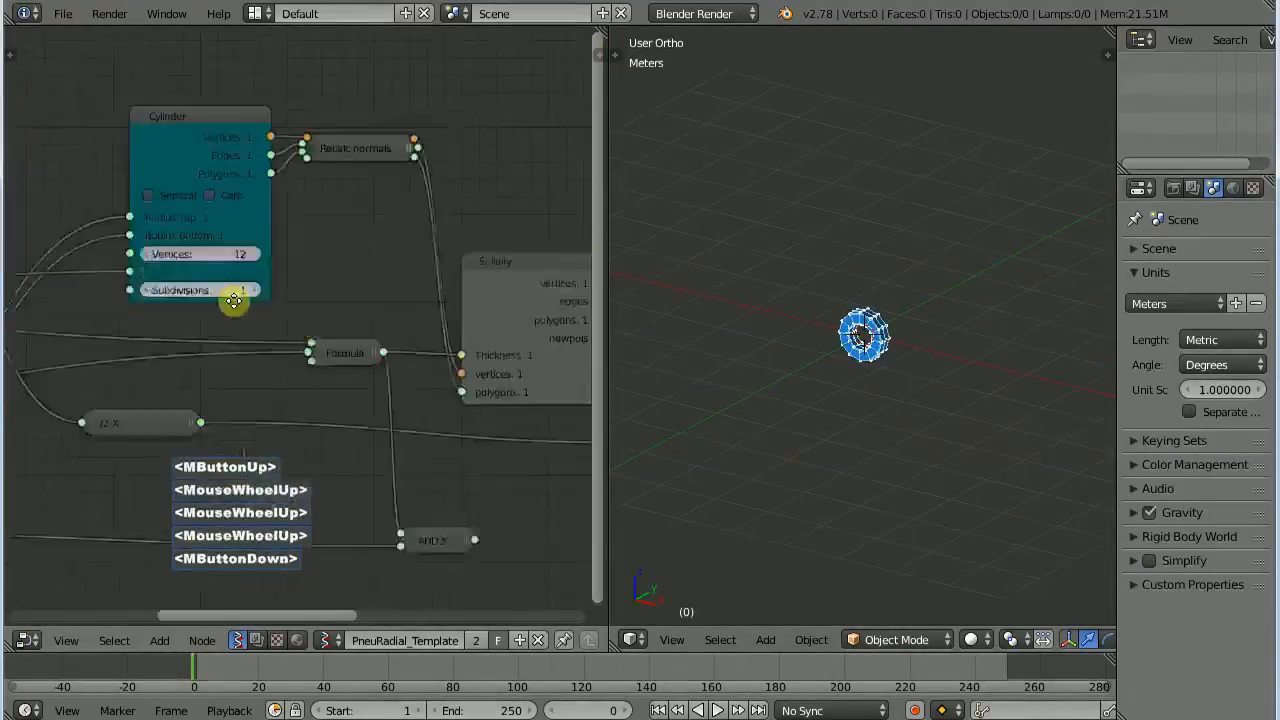
middle_drag(109, 257, 362, 324)
scroll(362, 324, up, 6)
scroll(882, 338, up, 3)
mouse_move(318, 259)
mouse_down()
mouse_move(286, 260)
mouse_move(300, 260)
mouse_up()
scroll(882, 338, up, 5)
scroll(246, 294, down, 9)
Duplicate the abc float node, place the copy above it and label it Divisoes.
middle_drag(32, 257, 271, 292)
middle_drag(161, 293, 286, 300)
click(230, 374)
key(shift+d)
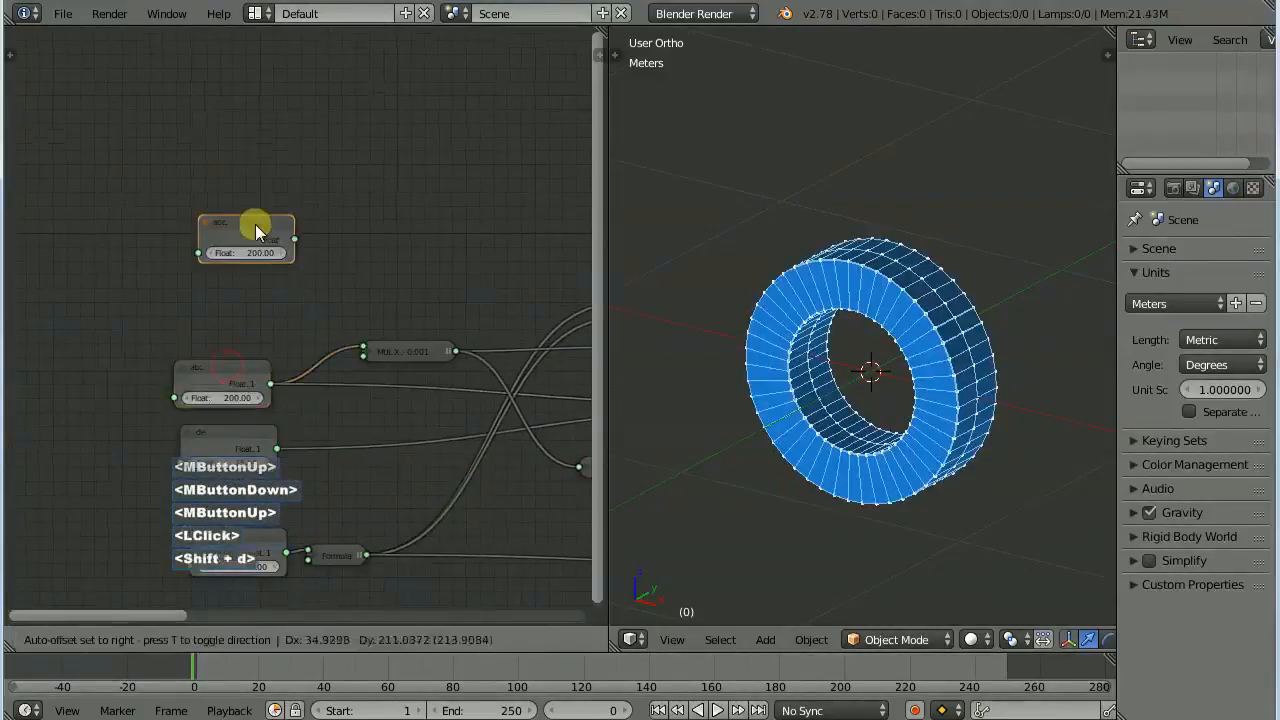
click(257, 229)
click(600, 55)
click(489, 40)
drag(461, 90, 396, 94)
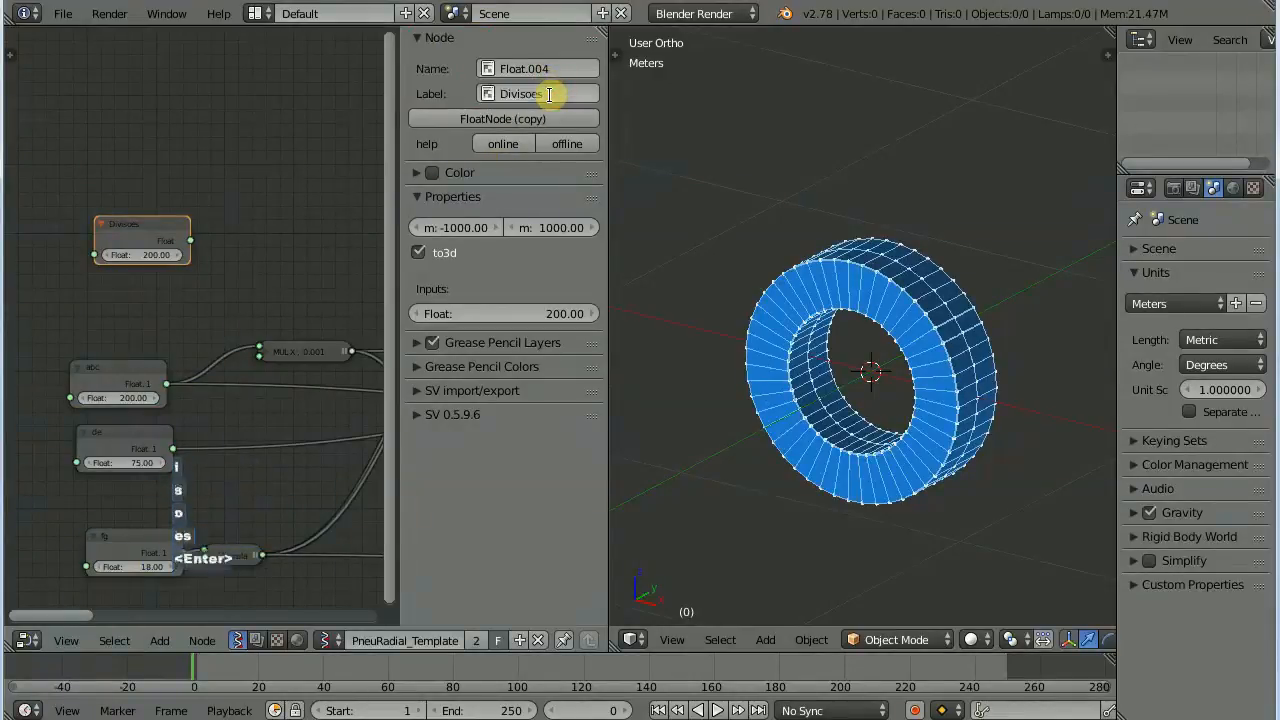
drag(400, 237, 575, 248)
Try to link the Divisoes float node to the Cylinder's Vertices input.
middle_drag(371, 290, 189, 278)
drag(107, 229, 311, 288)
drag(429, 319, 345, 311)
middle_drag(341, 311, 315, 251)
Test stepping the Cylinder's Vertices count and changing the Divisoes float to 201.95.
scroll(470, 270, up, 7)
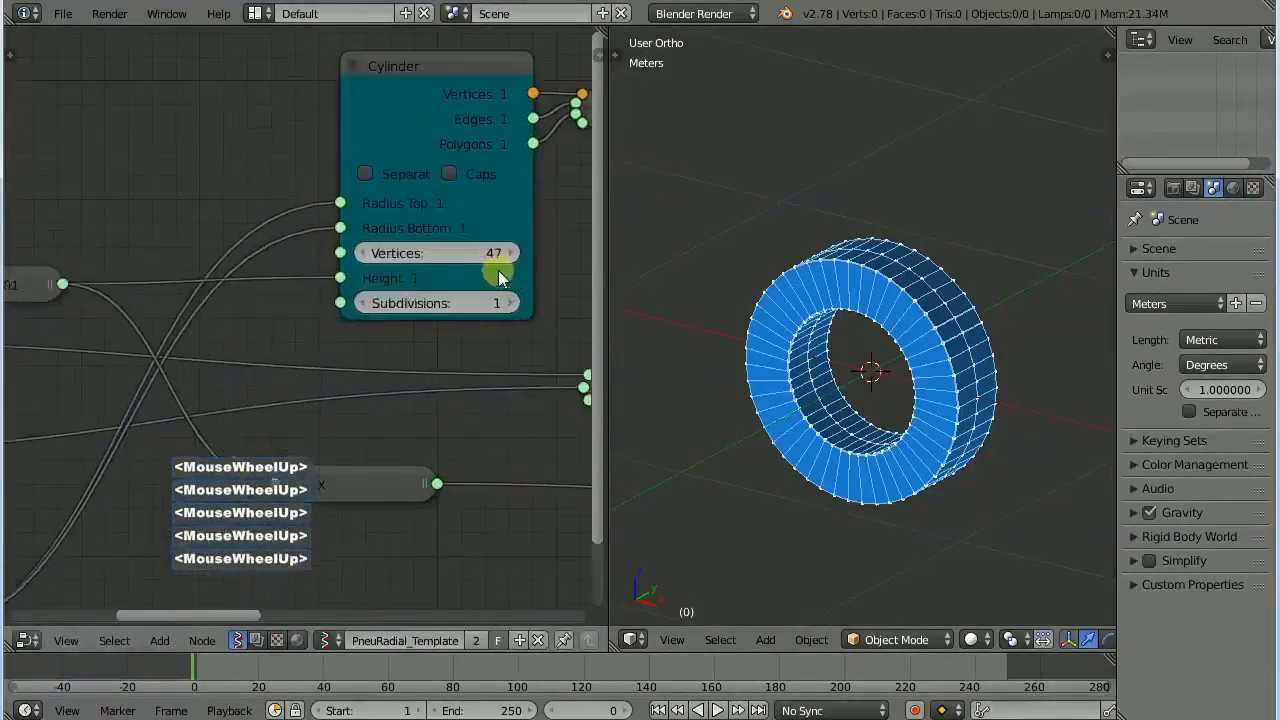
triple_click(512, 253)
double_click(363, 253)
double_click(363, 253)
click(363, 253)
click(363, 253)
middle_drag(79, 184, 346, 286)
middle_drag(100, 230, 329, 288)
drag(236, 278, 275, 280)
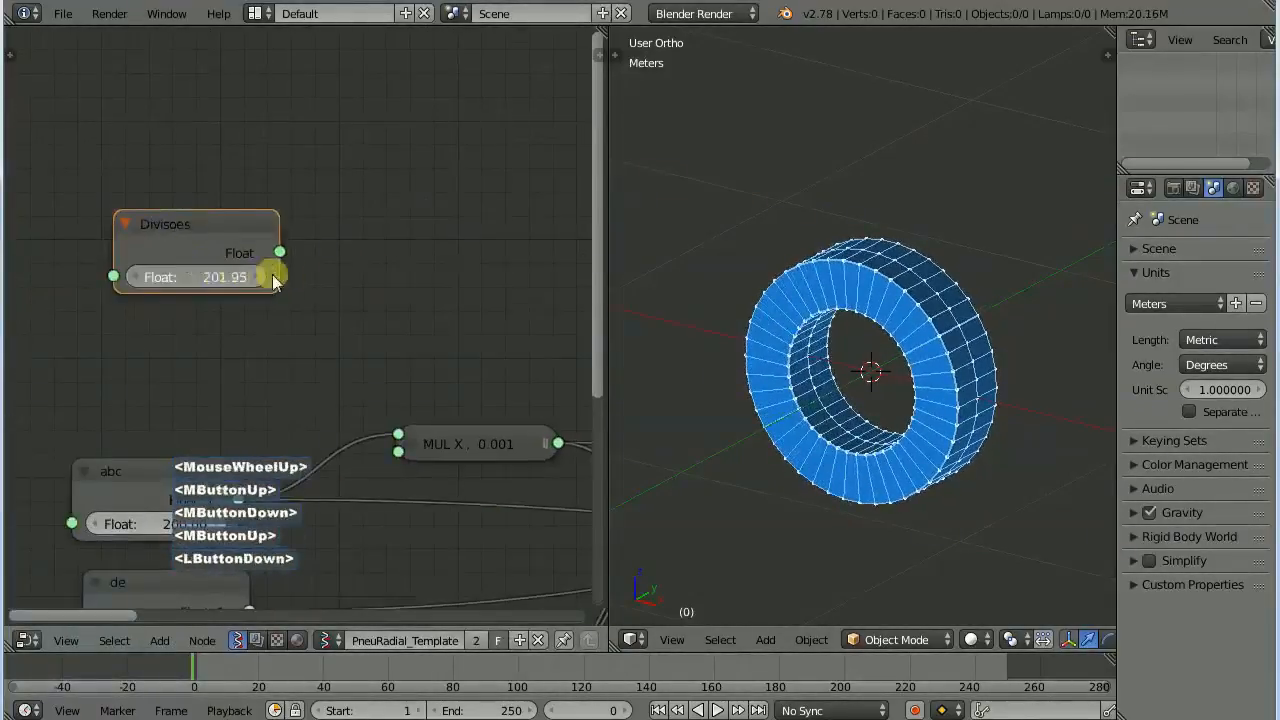
Delete the Divisoes float node and add an Int number node in its place.
click(240, 228)
scroll(255, 232, down, 2)
key(shift+a)
mouse_move(250, 264)
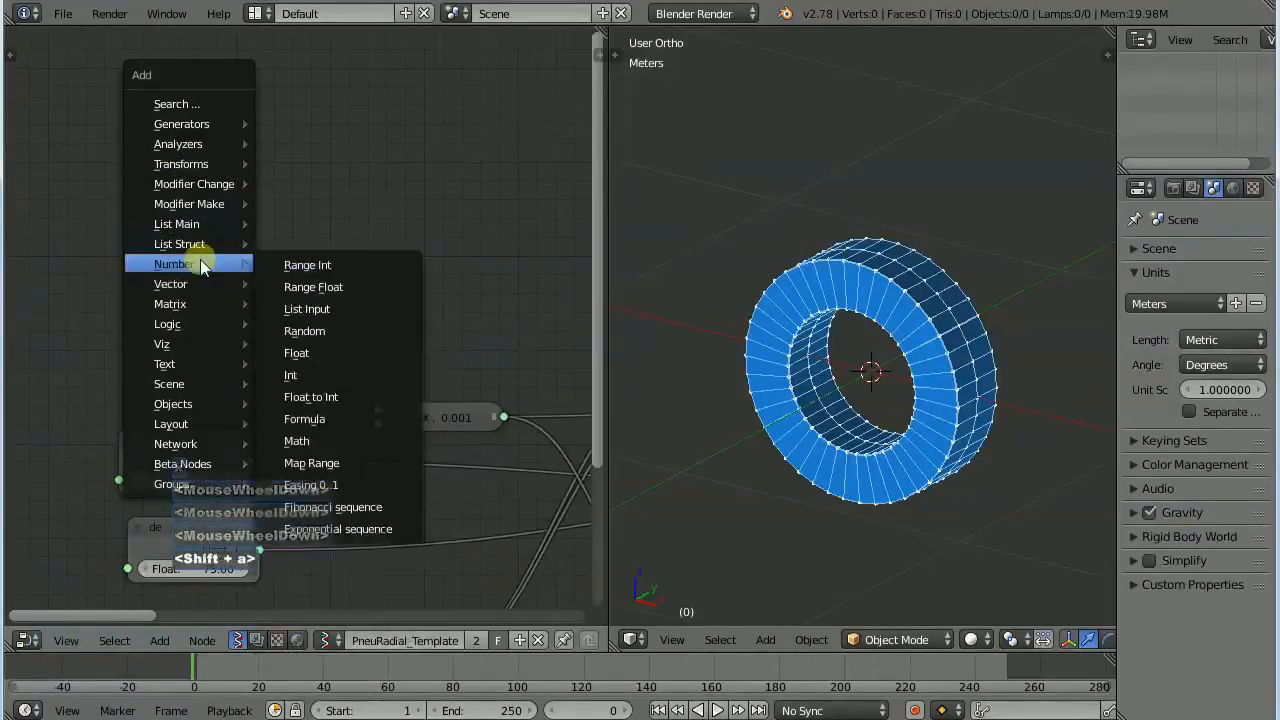
click(364, 376)
click(236, 260)
Raise the new Int node's value to 24.
scroll(300, 312, up, 6)
double_click(380, 303)
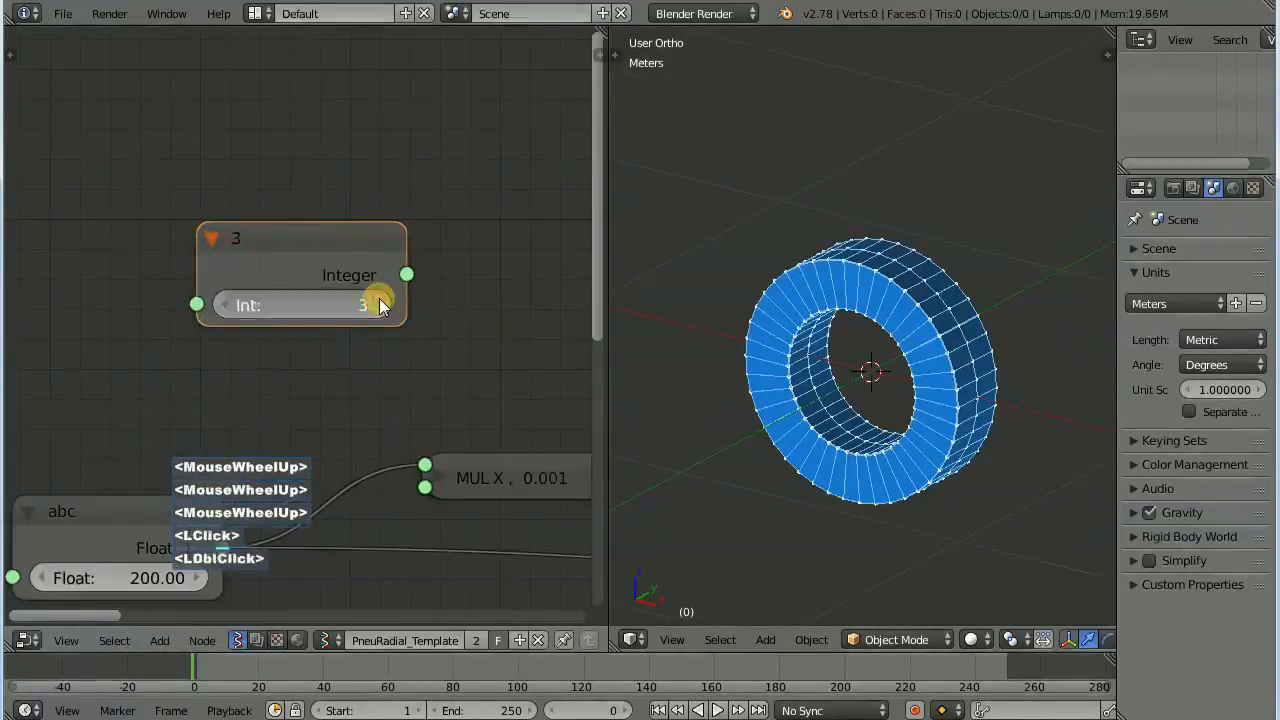
click(380, 303)
drag(378, 303, 267, 315)
double_click(378, 305)
Move the Int node next to the Cylinder node and link it to the Vertices input.
middle_drag(331, 293, 383, 171)
scroll(250, 480, up, 1)
middle_drag(249, 497, 283, 337)
middle_drag(243, 417, 95, 707)
scroll(352, 298, down, 5)
scroll(352, 300, down, 3)
middle_drag(460, 342, 237, 337)
drag(124, 293, 350, 324)
middle_drag(352, 325, 232, 264)
drag(230, 241, 390, 322)
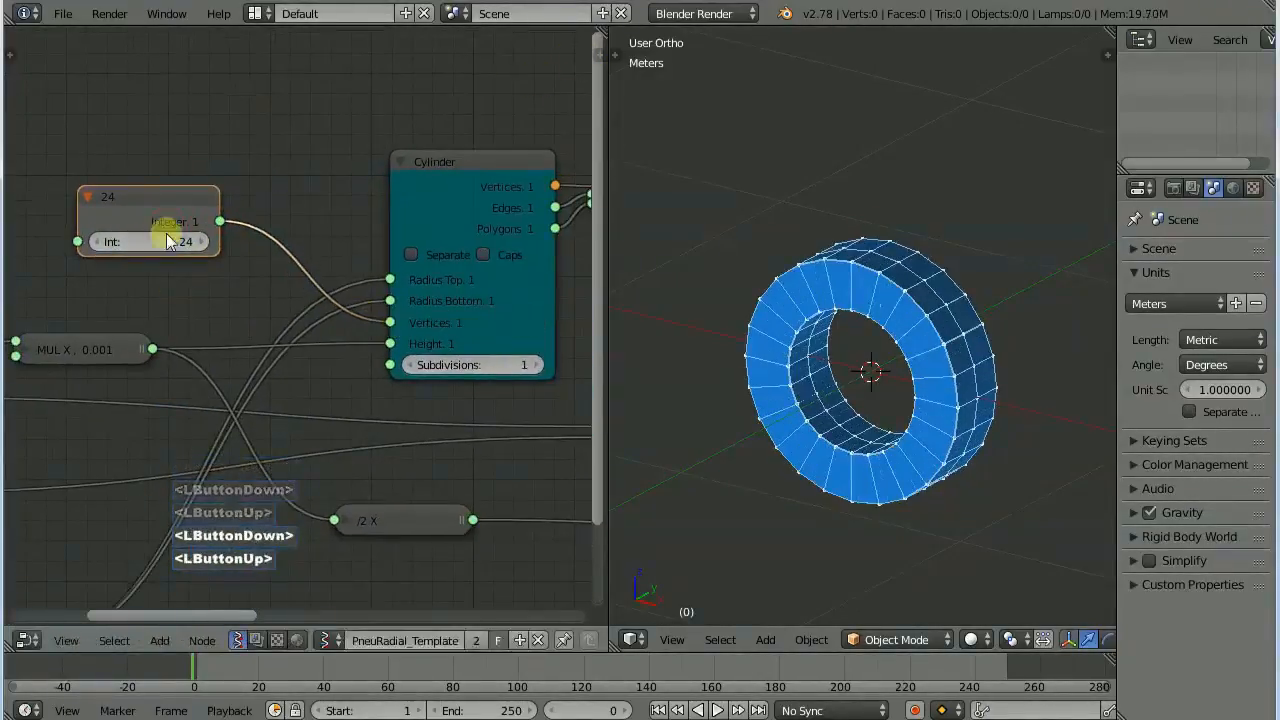
Test the division count by changing the linked Int node to 20.
double_click(204, 243)
double_click(204, 244)
drag(184, 246, 180, 249)
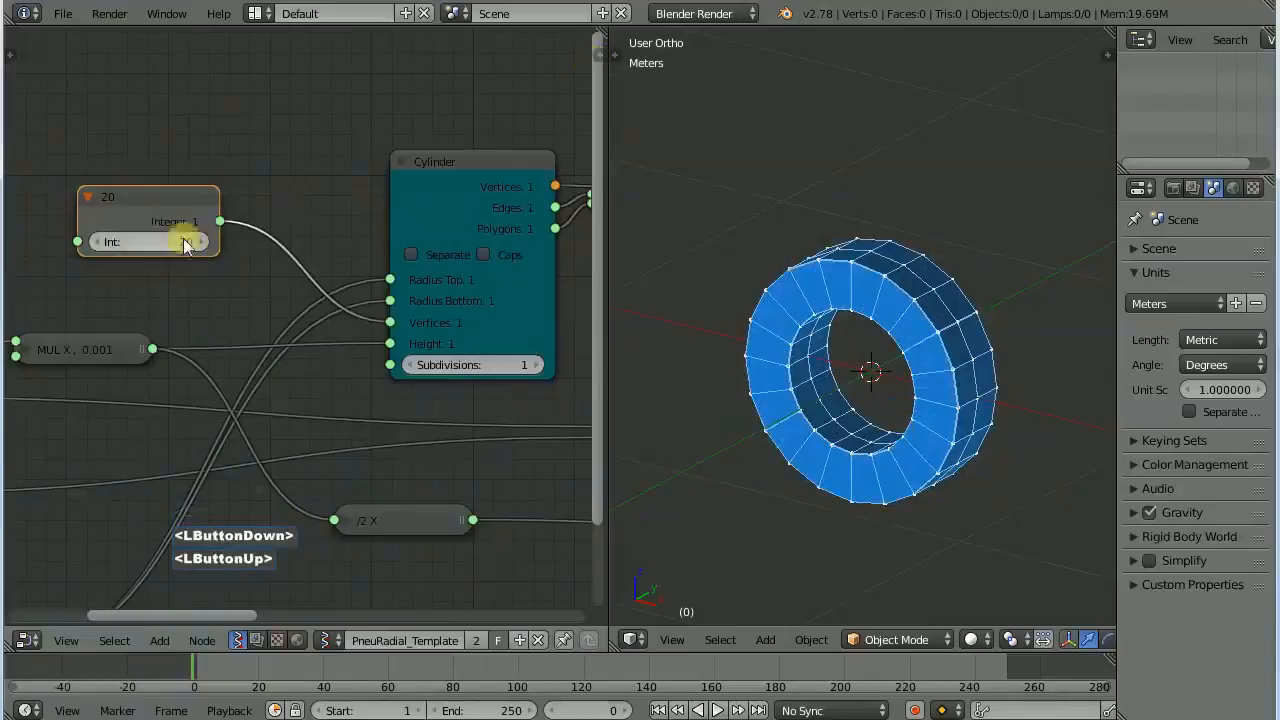
Duplicate the abc float node beside the Int node and set the copy to 2.5.
middle_drag(184, 245, 330, 243)
middle_drag(63, 336, 154, 329)
click(68, 370)
key(shift+d)
click(163, 189)
click(163, 222)
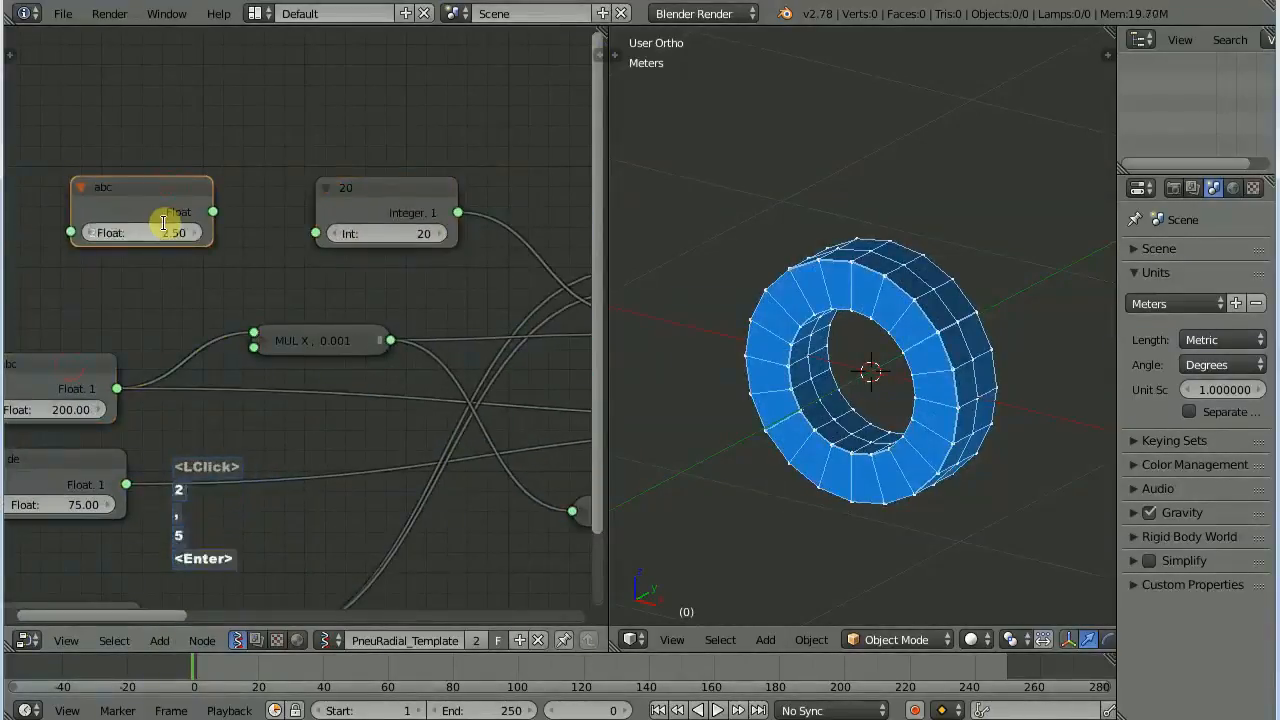
Link the float copy to the Cylinder's Vertices input and test the values 3.8 and 4.
middle_drag(220, 250, 86, 257)
drag(83, 221, 498, 320)
middle_drag(21, 252, 190, 280)
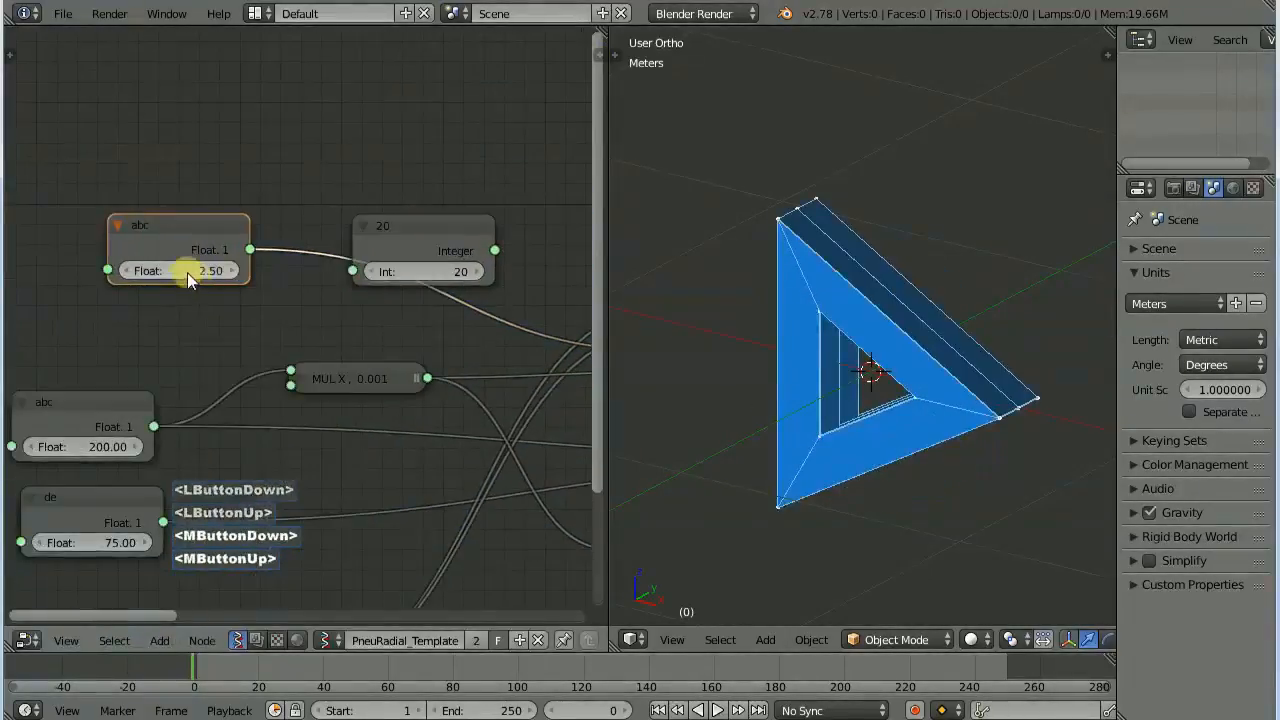
text(3.8)
key(Return)
text(4)
key(Return)
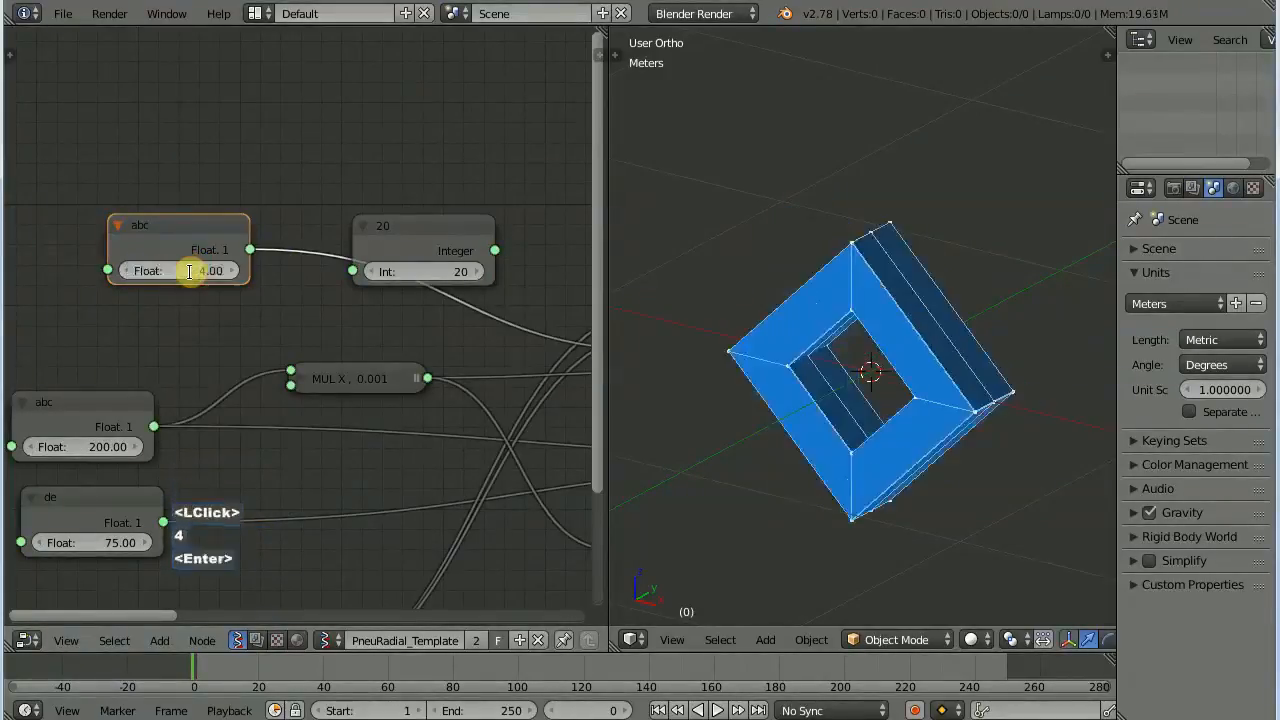
Link the Int node to the Cylinder's Vertices input in place of the float copy and set it to 43.
middle_drag(509, 286, 300, 271)
drag(300, 240, 463, 323)
middle_drag(385, 334, 269, 336)
double_click(155, 260)
drag(154, 258, 125, 257)
Label the Int node Divisoes and limit it to a minimum of 3 and a maximum of 100.
click(596, 60)
click(157, 166)
middle_drag(48, 219, 214, 251)
click(214, 251)
click(521, 91)
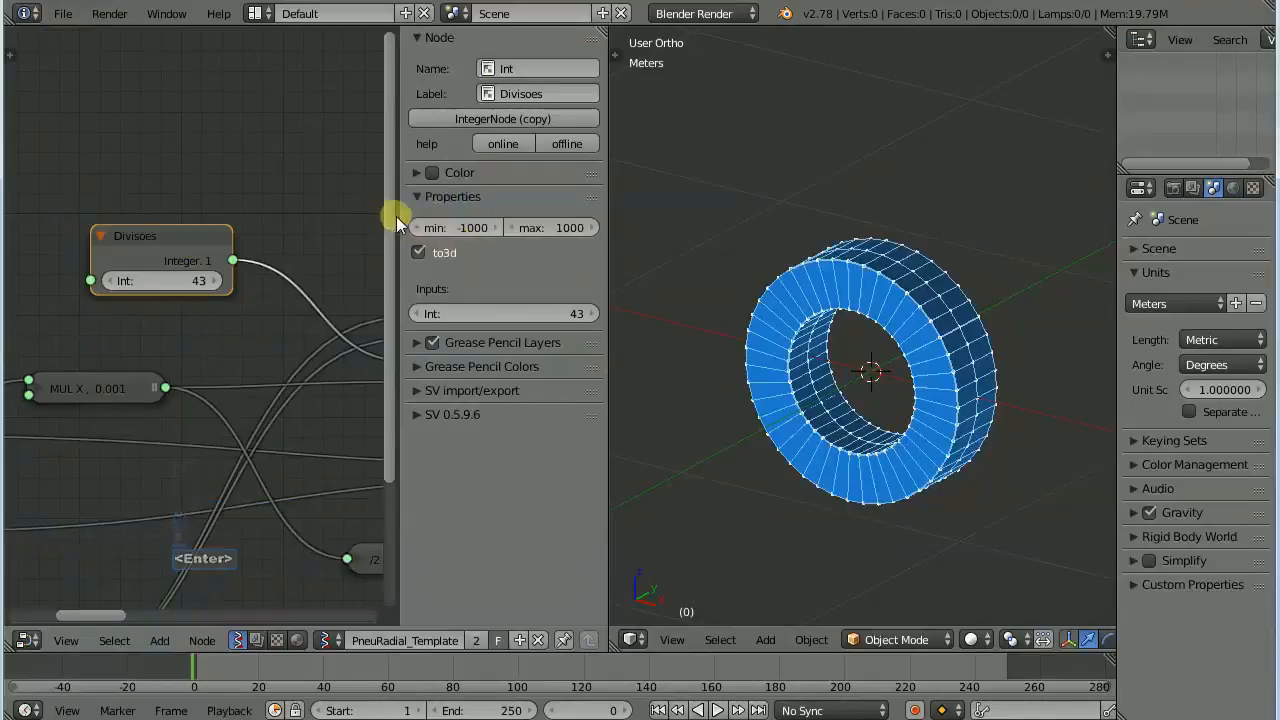
drag(397, 222, 318, 226)
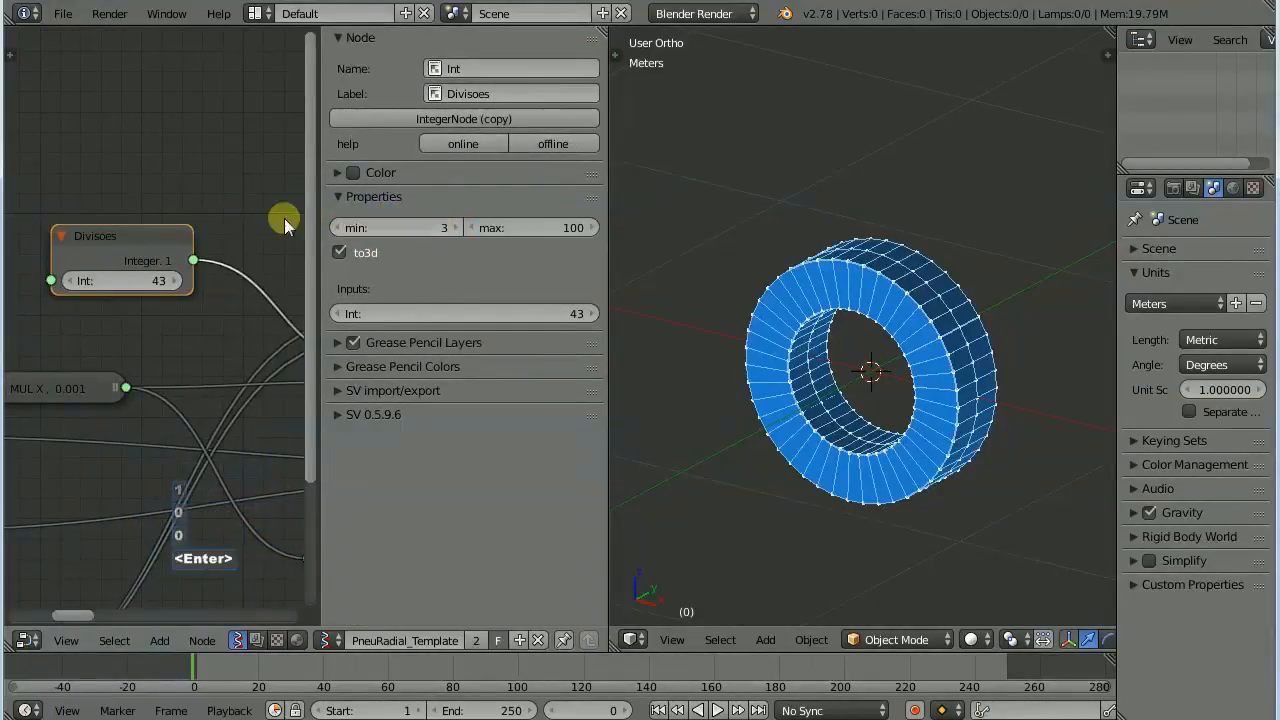
Rescan the exposed properties and set Divisoes to 15 from the 3D view.
click(605, 58)
click(709, 72)
mouse_move(728, 163)
mouse_down()
mouse_move(693, 165)
mouse_move(704, 165)
mouse_up()
Set the minimum of the abc, de and fg float nodes to 0 and widen the tool shelf.
middle_drag(112, 368, 174, 300)
scroll(73, 334, up, 1)
middle_drag(70, 338, 190, 252)
scroll(180, 255, down, 4)
middle_drag(78, 266, 177, 277)
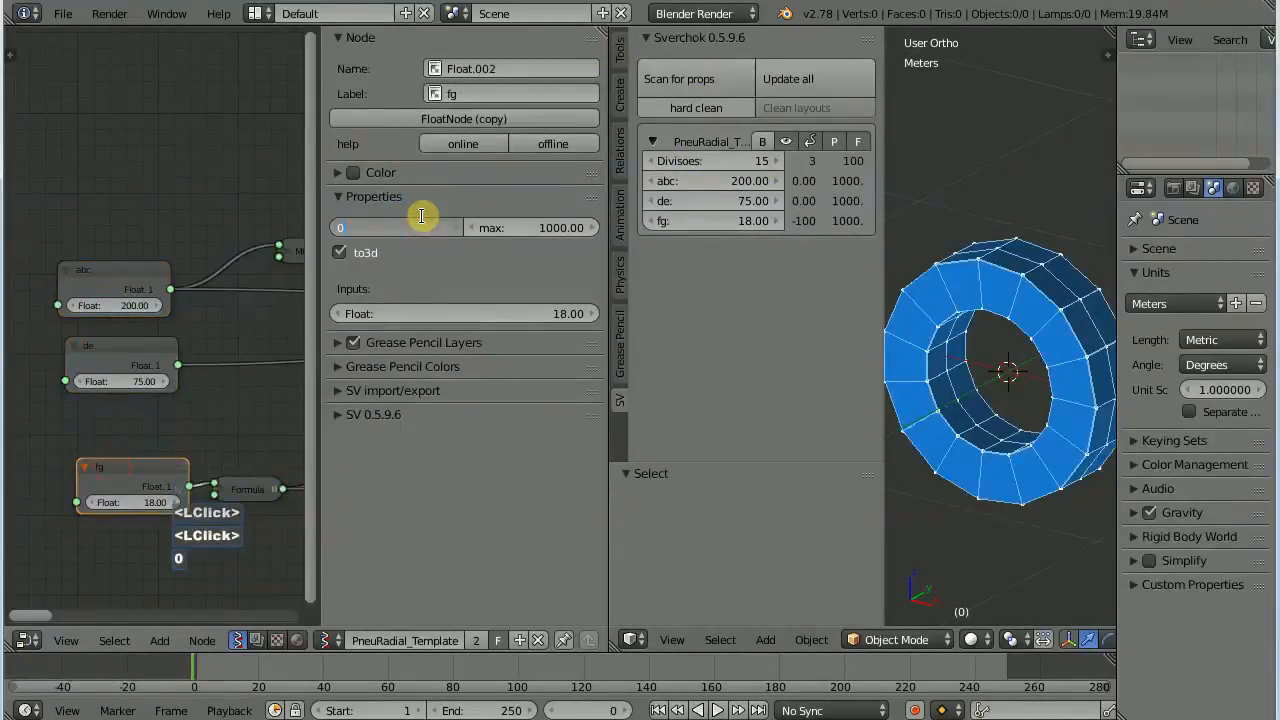
drag(880, 240, 934, 205)
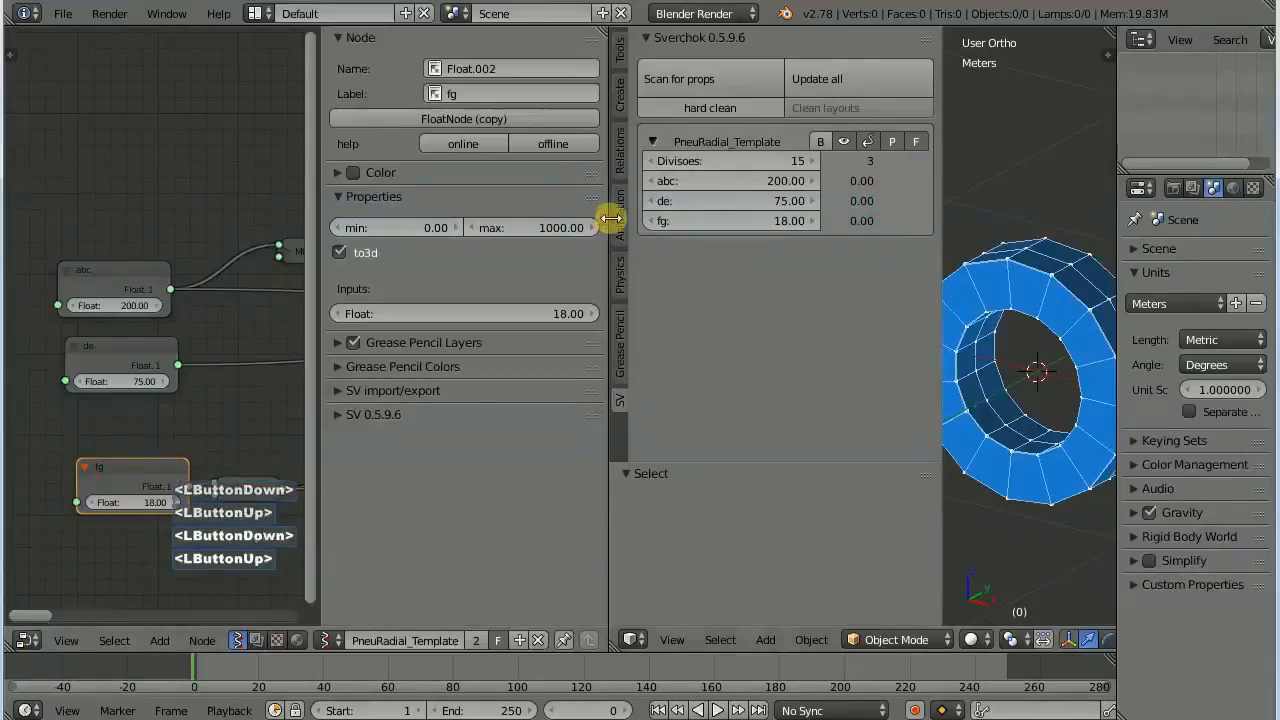
Set the maximum of the abc float to 500, de to 200 and fg to 100, and hide the node properties.
drag(610, 218, 491, 209)
click(885, 181)
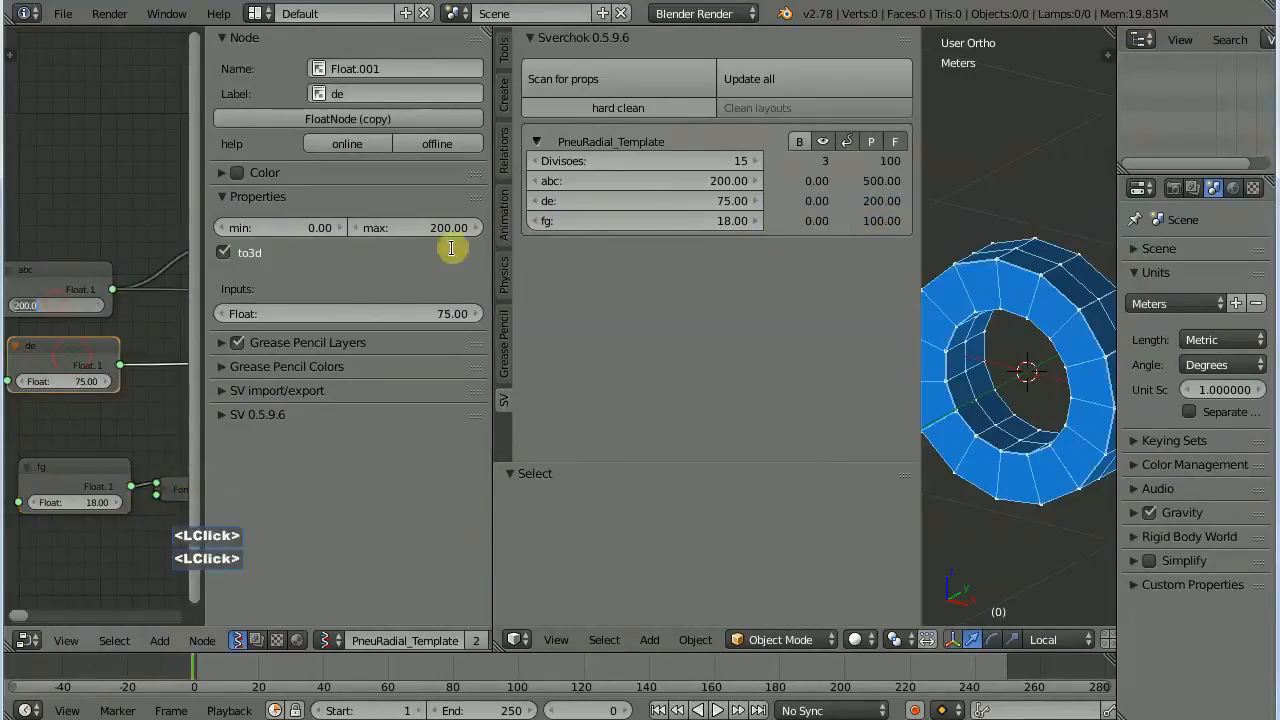
key(n)
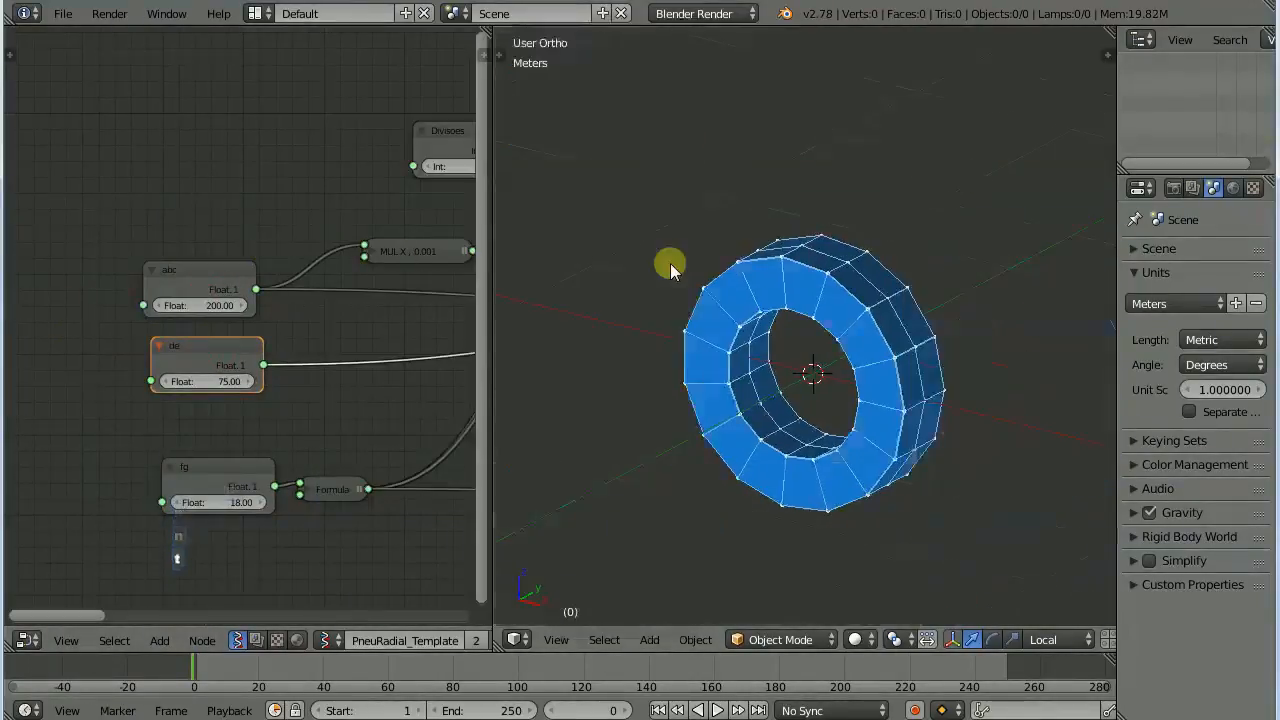
Rescan the exposed properties and update all Sverchok node trees.
scroll(280, 306, down, 4)
middle_drag(280, 306, 262, 292)
click(607, 78)
click(762, 82)
scroll(364, 264, down, 4)
middle_drag(364, 266, 185, 262)
scroll(290, 282, down, 5)
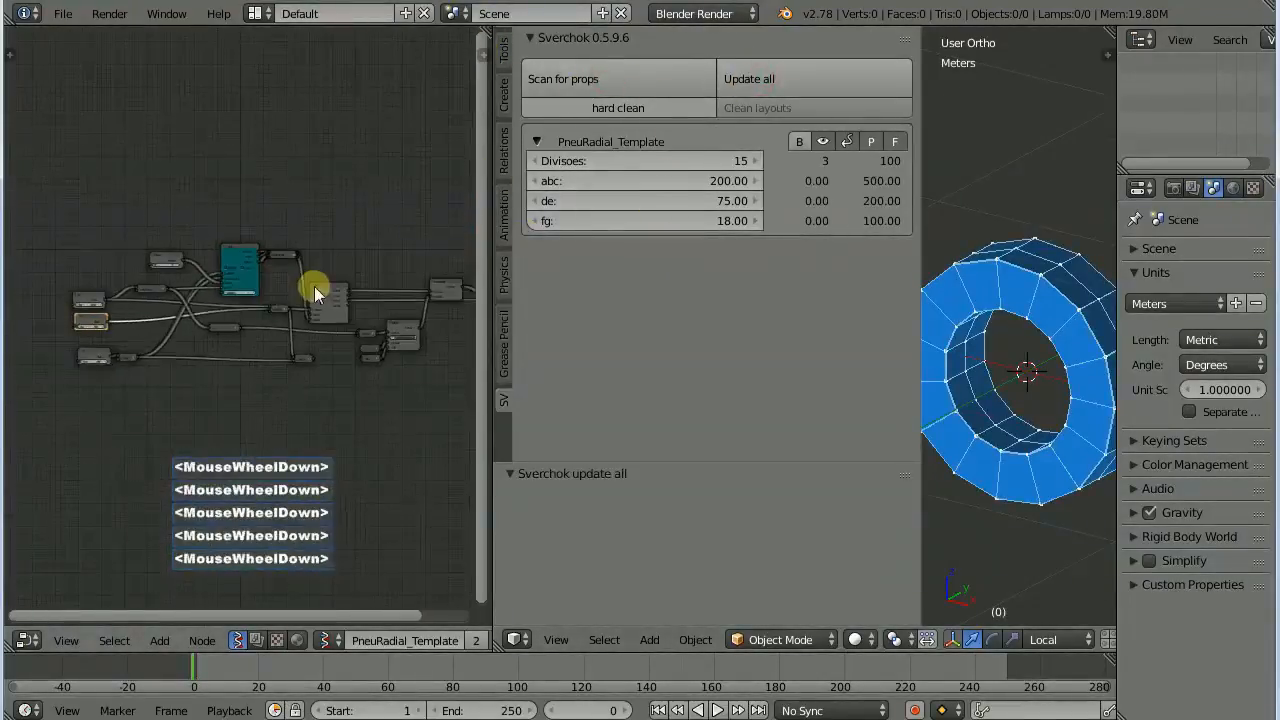
middle_drag(322, 280, 262, 265)
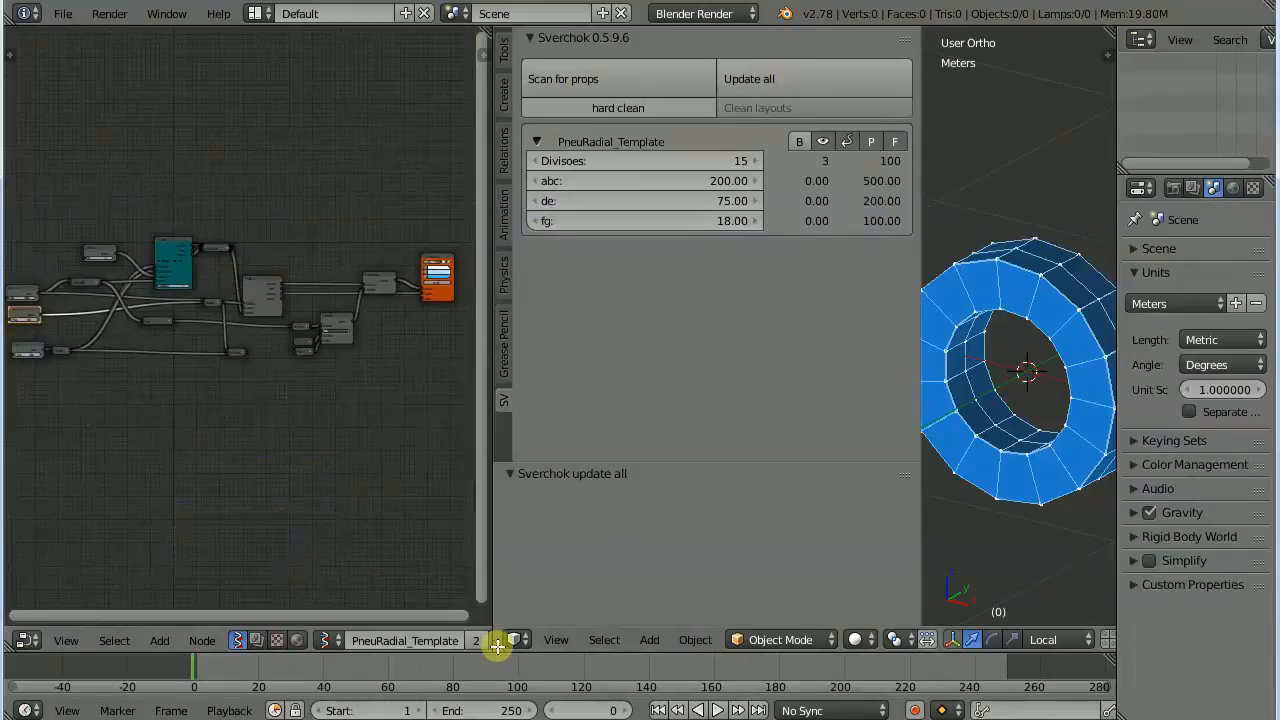
Merge the node editor area into the 3D view and widen the tool shelf to show the full property limits.
drag(497, 646, 425, 570)
scroll(532, 266, down, 3)
drag(432, 236, 360, 232)
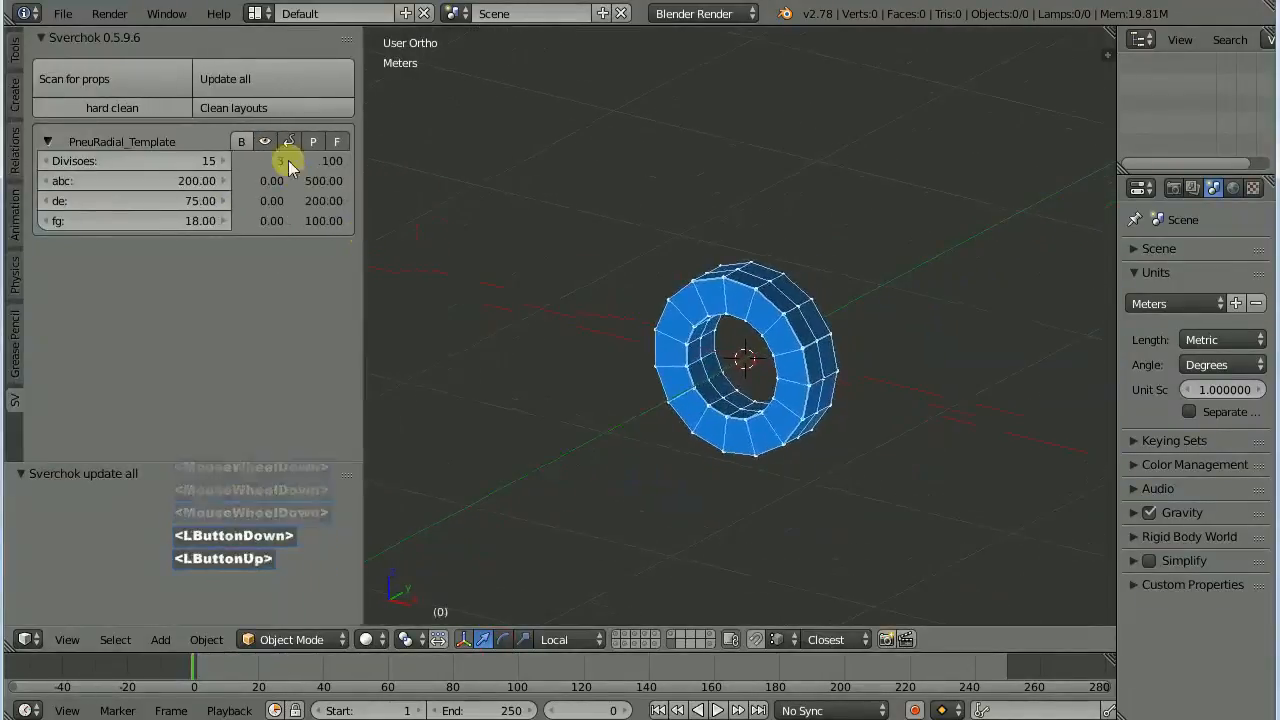
Hide the tyre preview, bake the tyre to a mesh and move it about -51 cm in X, -6 cm in Y and 60 cm in Z.
click(264, 141)
click(241, 141)
right_click(732, 230)
key(g)
click(617, 68)
Set Divisoes to 8, bake a second tyre mesh and move it beside the first one.
click(176, 161)
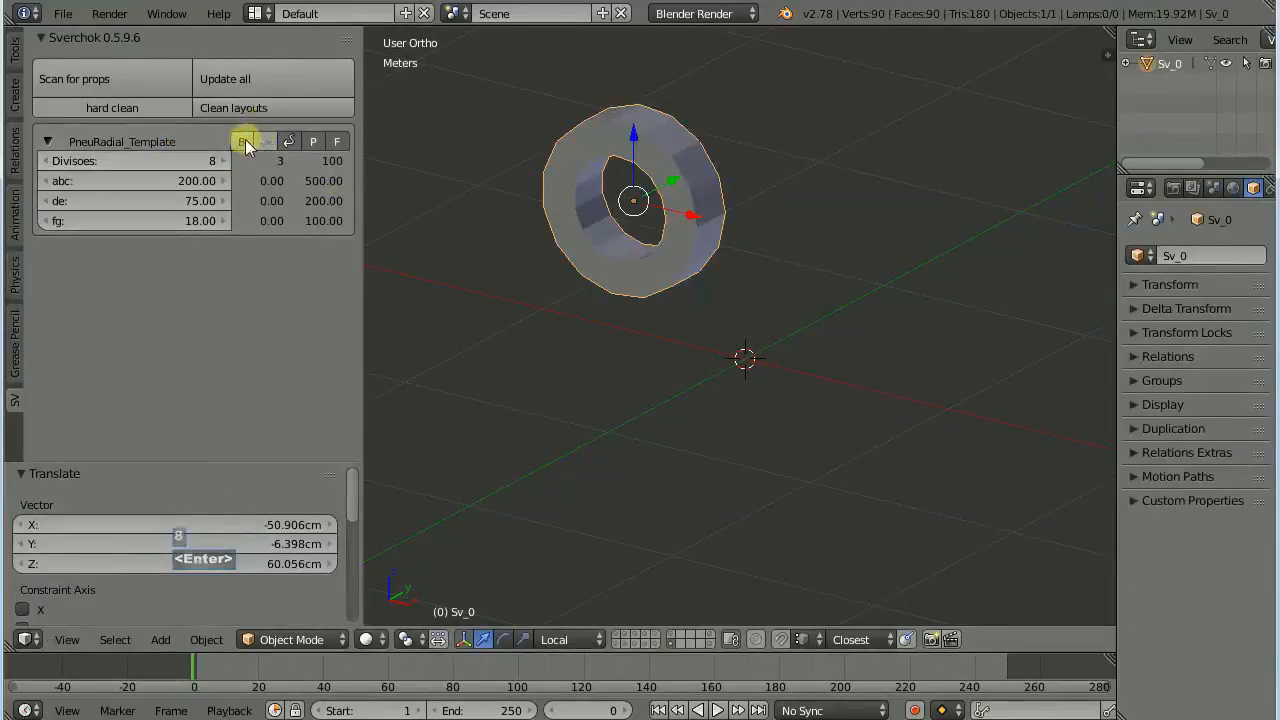
click(241, 141)
right_click(677, 320)
key(g)
click(849, 189)
Update all node trees, bake a third tyre mesh and move it below the other two.
click(225, 78)
click(241, 141)
right_click(777, 310)
key(g)
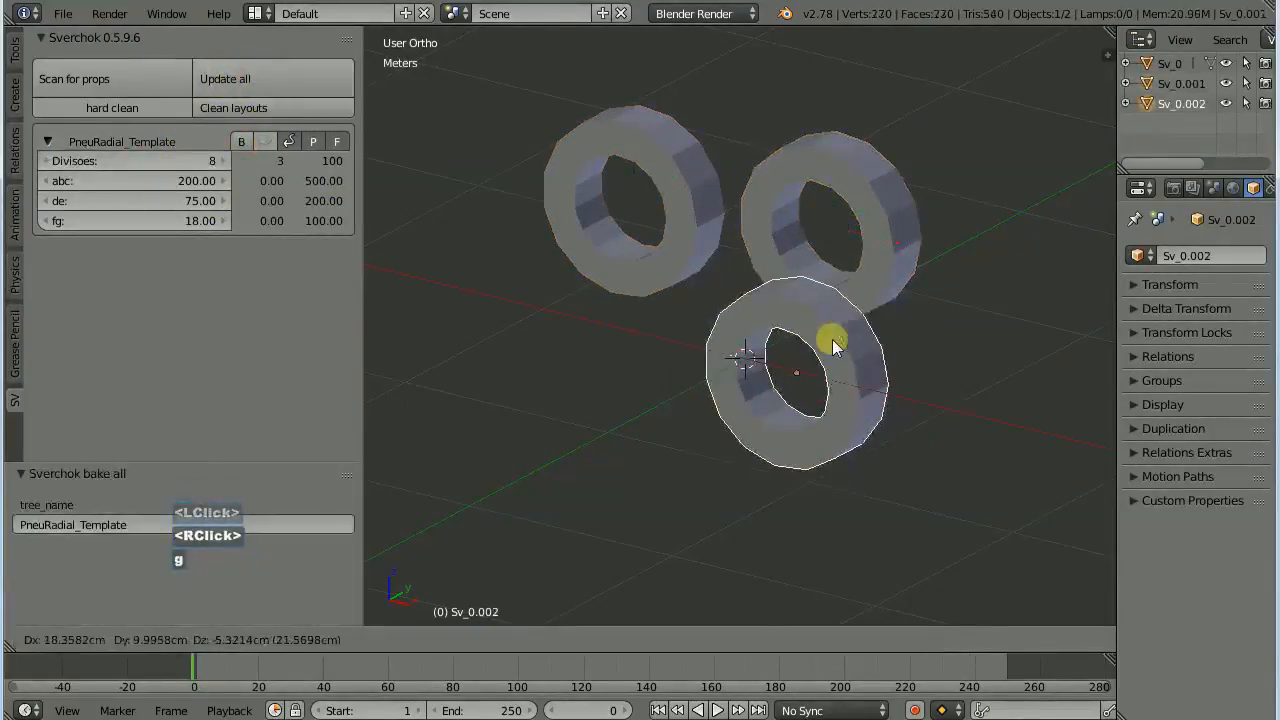
click(835, 345)
Update and hard clean the layouts, then bake the tyre again and move the result.
click(217, 77)
click(134, 106)
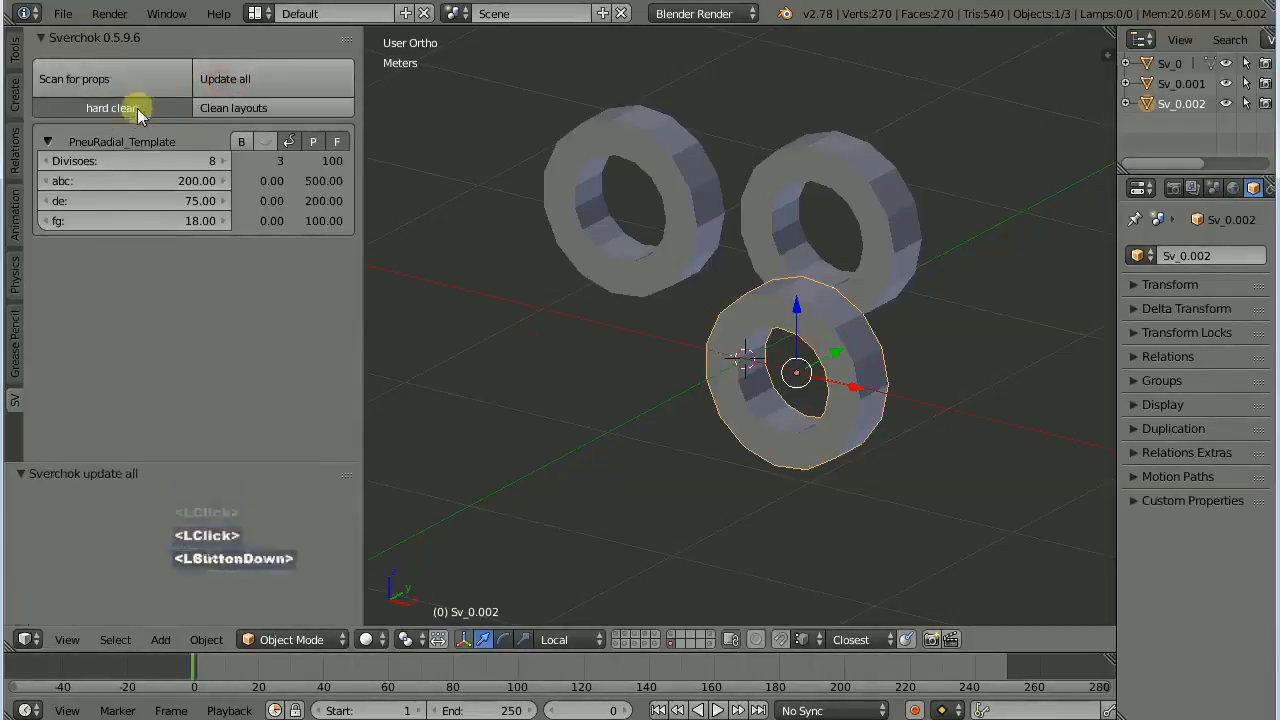
click(241, 144)
right_click(766, 322)
key(g)
click(692, 249)
Box-select all the baked tyre meshes and delete them.
key(a)
key(b)
drag(543, 93, 913, 461)
key(x)
click(726, 274)
Split off a node editor area beside the 3D view and open the PneuRadial_Template tree in it.
drag(7, 648, 668, 628)
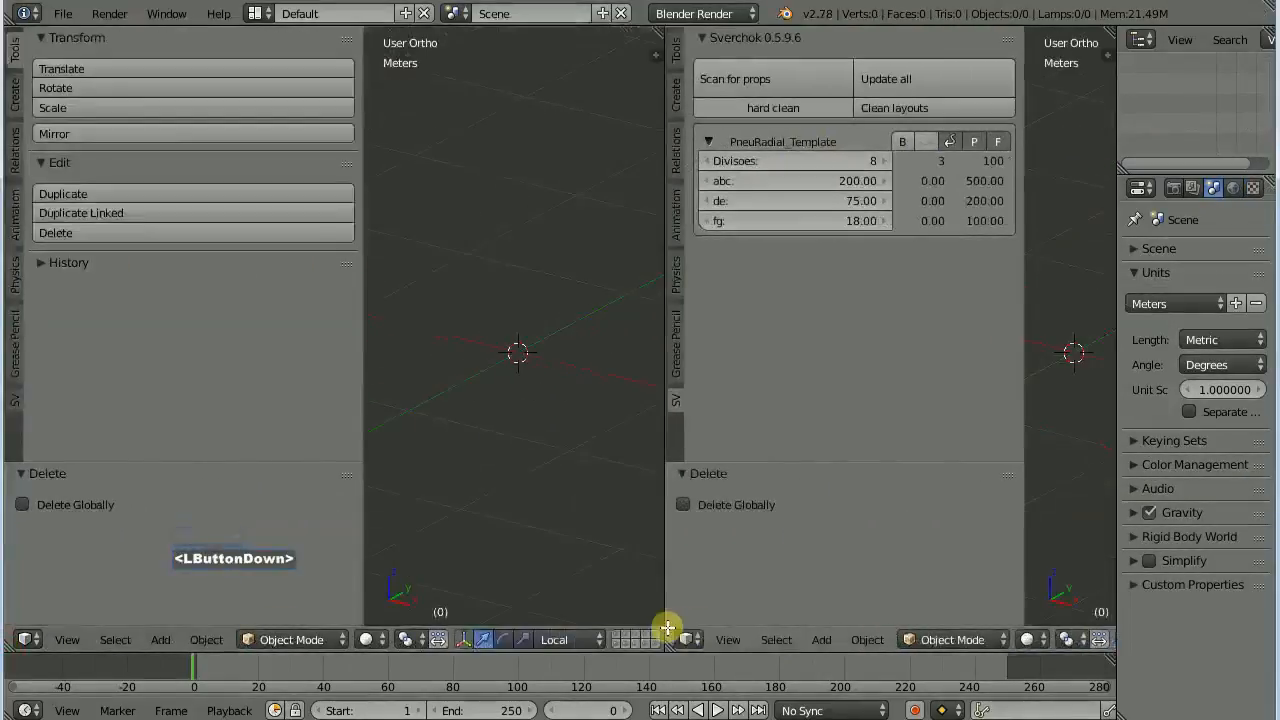
click(25, 639)
click(94, 366)
click(326, 640)
click(402, 440)
middle_drag(380, 354, 194, 323)
scroll(94, 337, up, 8)
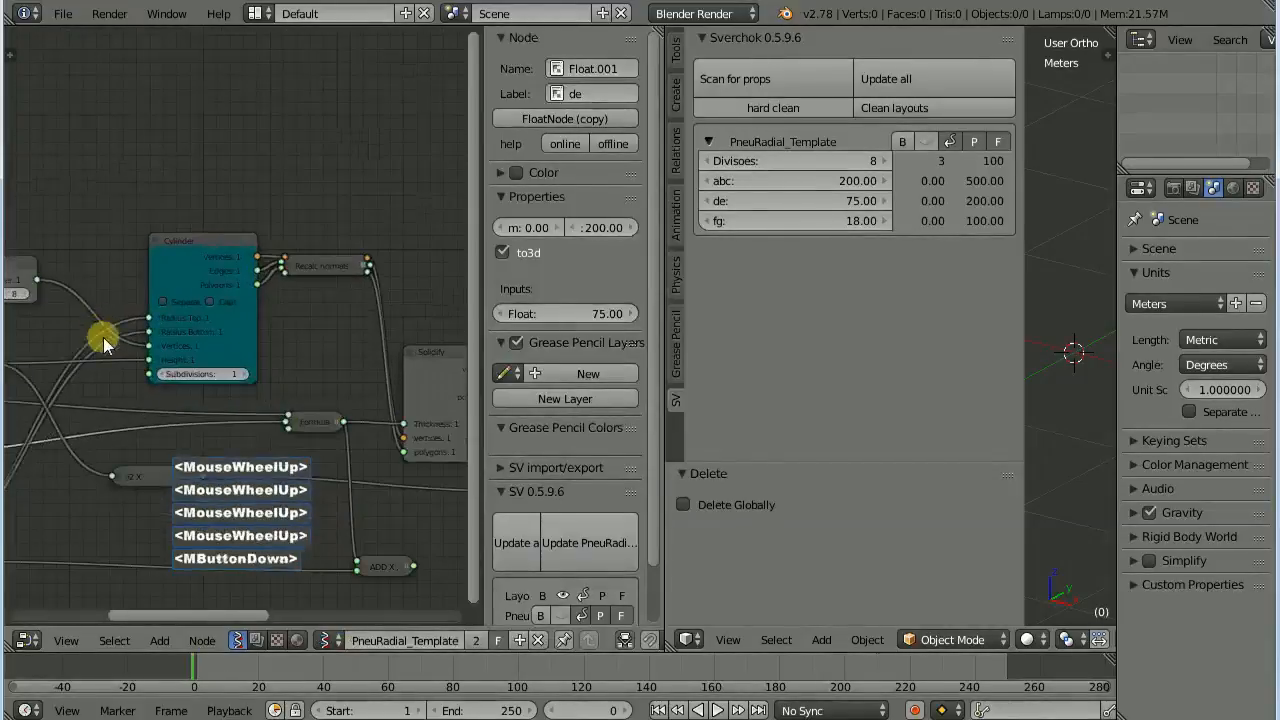
scroll(170, 323, down, 4)
Hard clean the layouts, turn the tyre preview back on and select the Divisoes node.
click(766, 112)
drag(1020, 236, 840, 235)
click(188, 282)
middle_drag(343, 326, 140, 280)
middle_drag(300, 305, 140, 280)
middle_drag(265, 300, 120, 277)
middle_drag(300, 240, 200, 270)
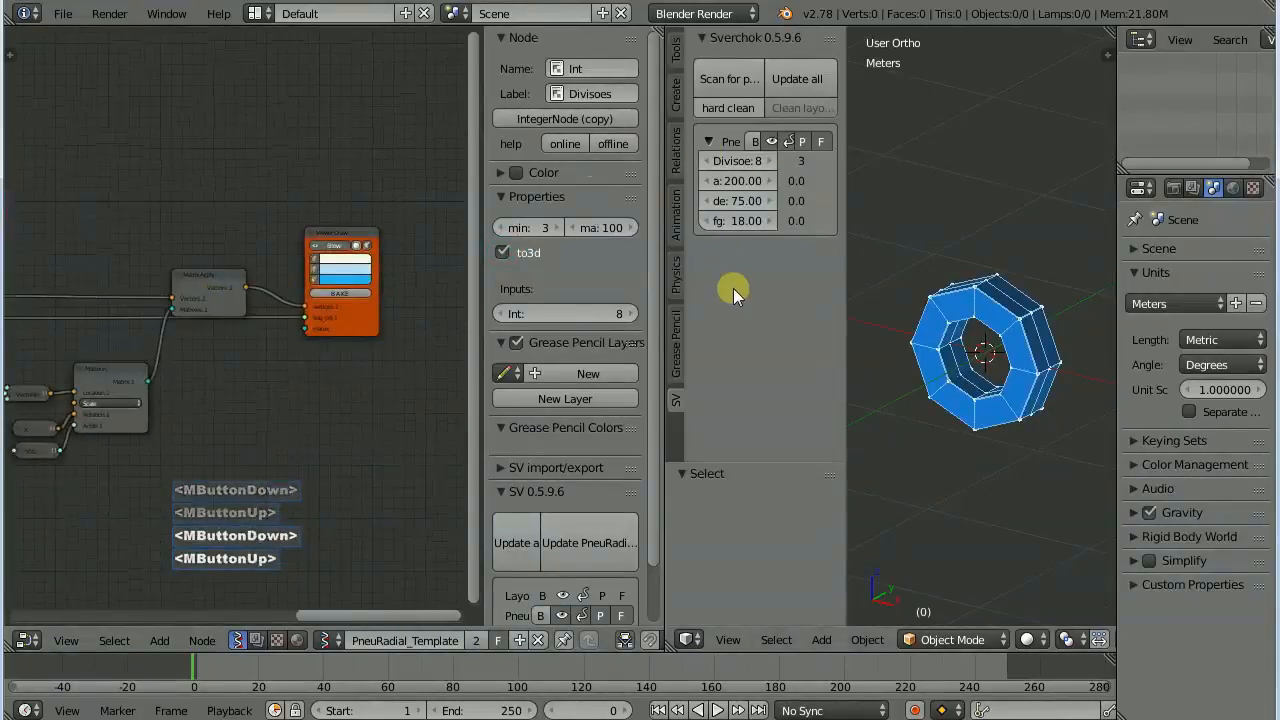
Hide the 3D view's tool shelf and toggle the viewer node's preview off and on.
key(t)
scroll(308, 326, up, 4)
click(366, 221)
click(366, 221)
scroll(196, 338, down, 8)
middle_drag(190, 347, 252, 357)
Bake the tyre from the viewer node, move the baked mesh aside and delete it.
click(373, 312)
right_click(926, 311)
key(g)
click(964, 163)
key(x)
key(x)
click(878, 168)
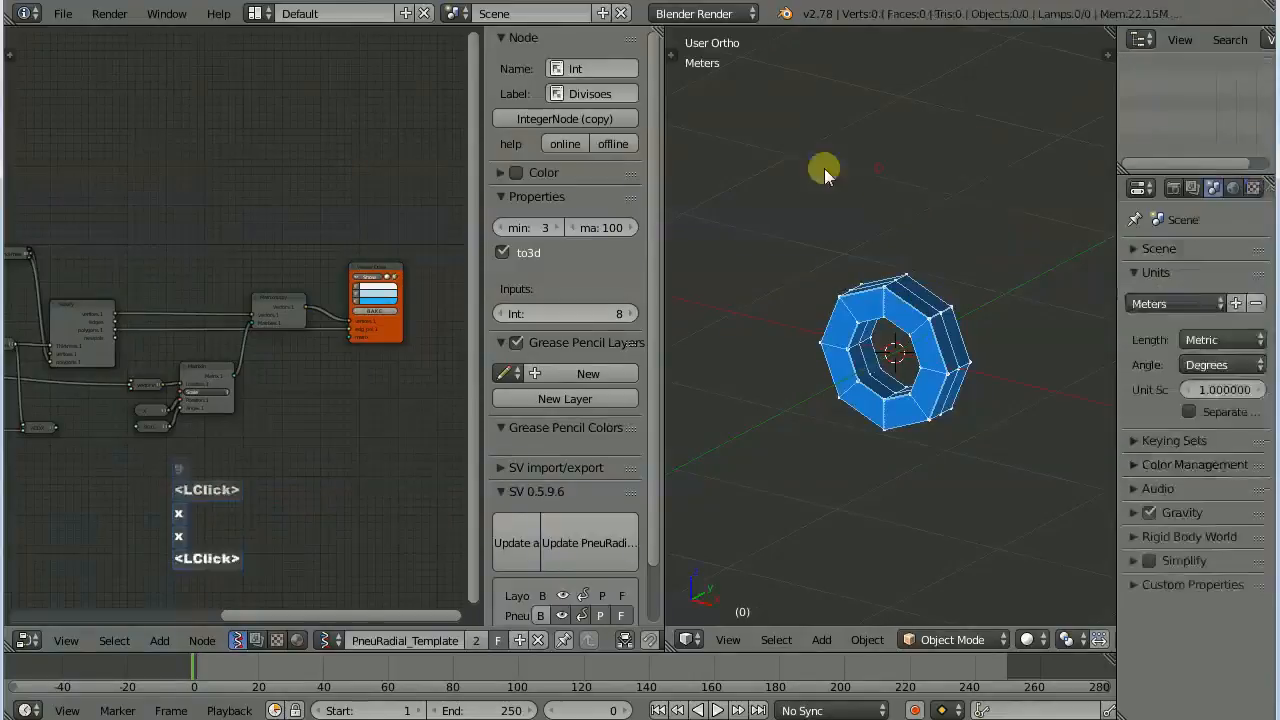
Show the tool shelf again, enlarge the 3D view area and raise Divisoes to 13.
click(668, 45)
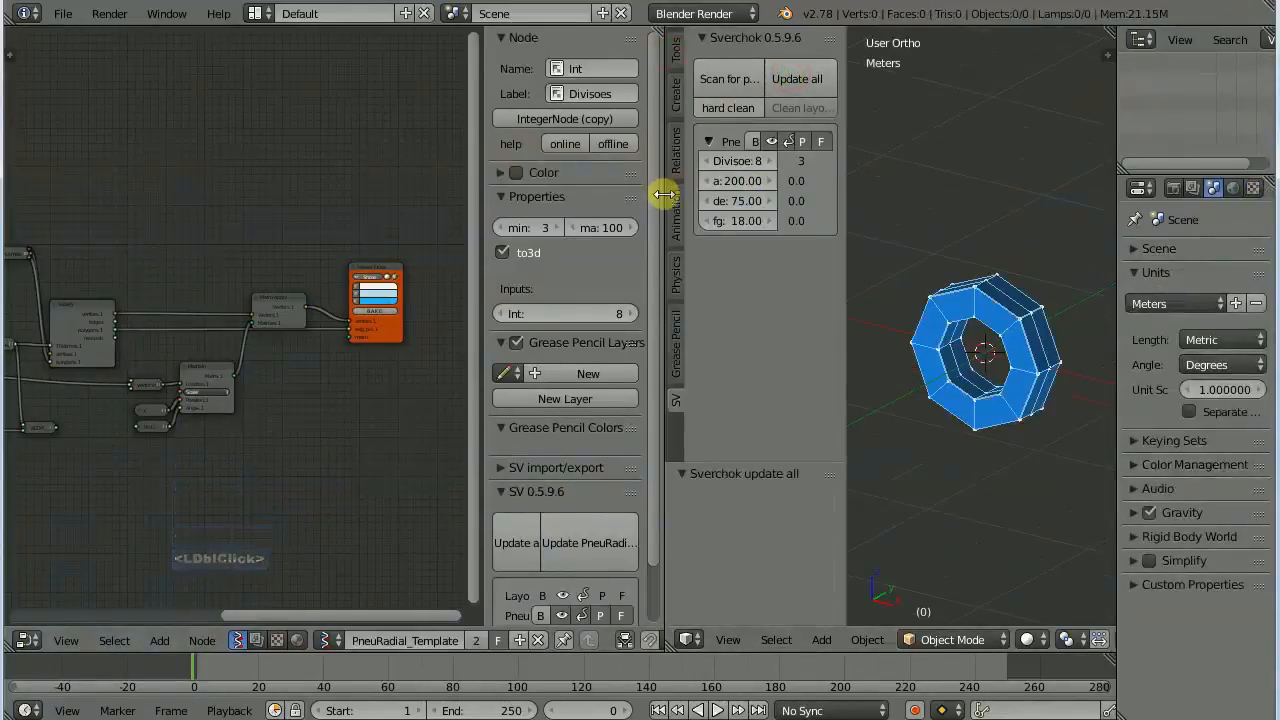
drag(663, 193, 539, 190)
click(649, 161)
click(649, 161)
click(649, 161)
click(649, 161)
Hide the preview, bake the 13-division tyre and move it about -15 cm in X, 18 cm in Y and 60 cm in Z.
click(649, 141)
click(630, 141)
right_click(942, 284)
key(g)
click(939, 162)
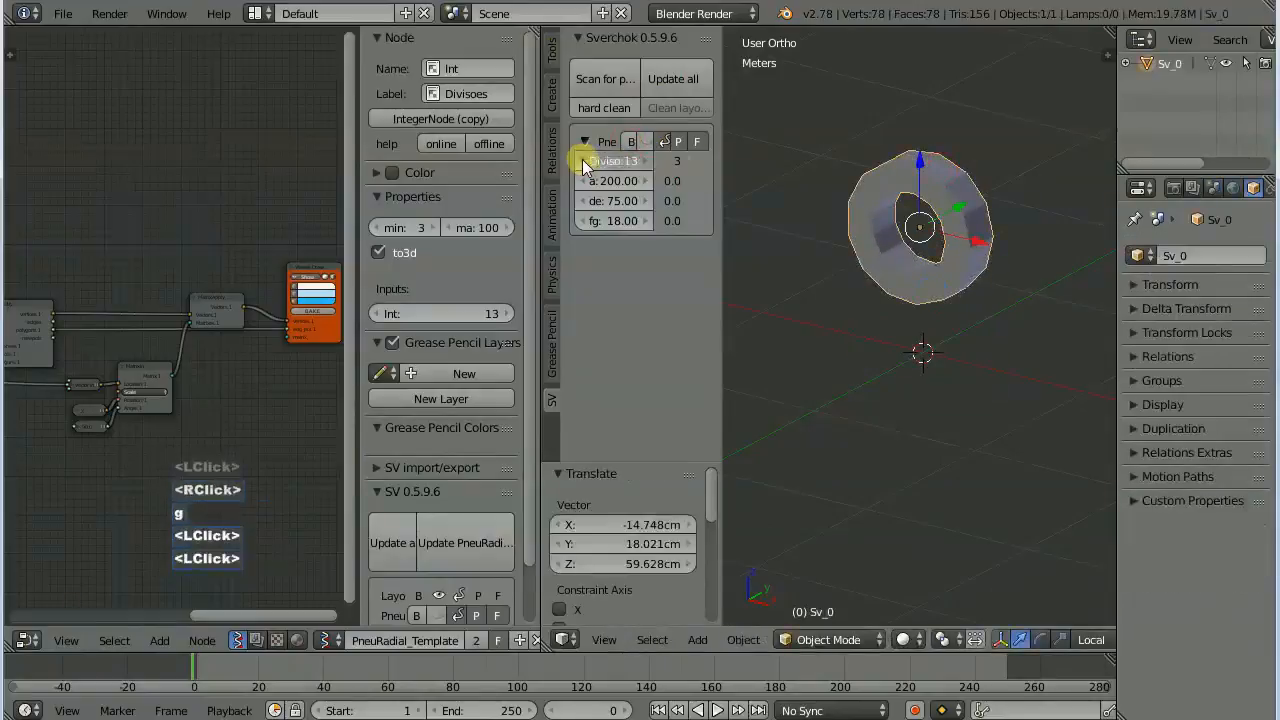
Set Divisoes to 8, bake a second tyre and check its mesh in Edit Mode.
click(632, 142)
right_click(966, 318)
key(Tab)
key(Tab)
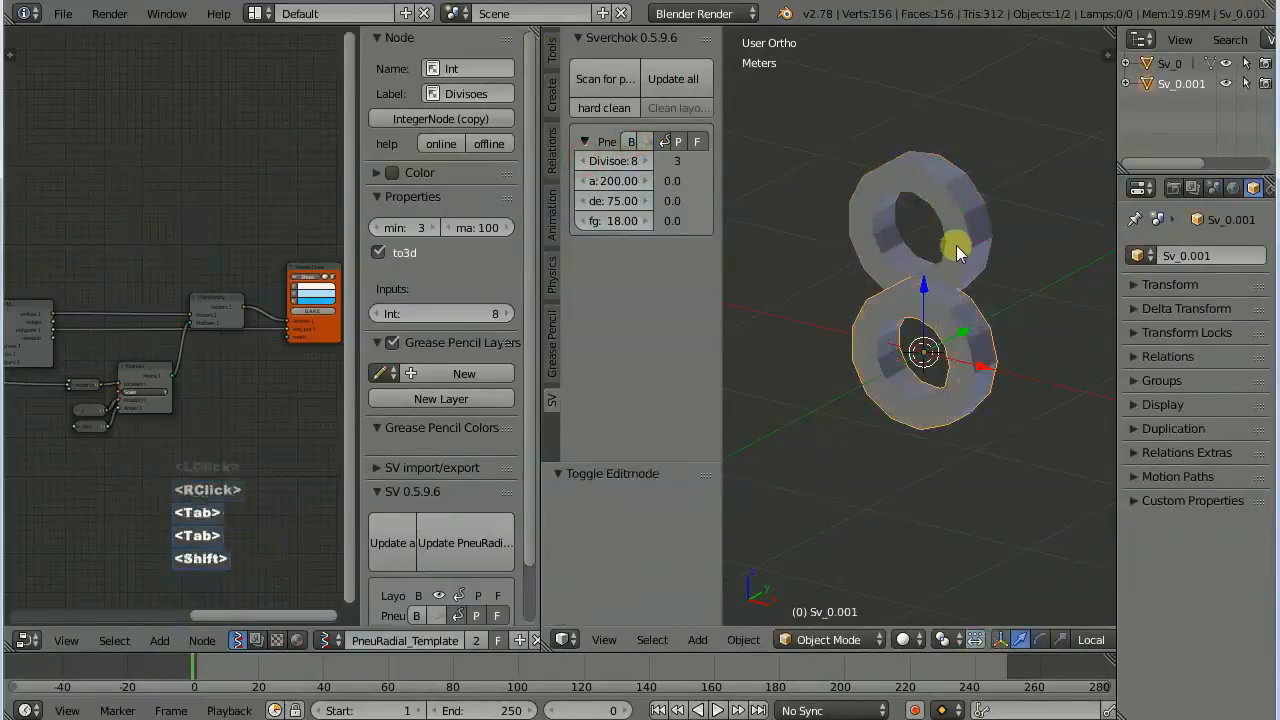
Delete both baked tyres, then widen the tool shelf and show the node tree preview.
shift+right_click(956, 247)
key(x)
click(928, 247)
drag(723, 211, 787, 210)
click(686, 141)
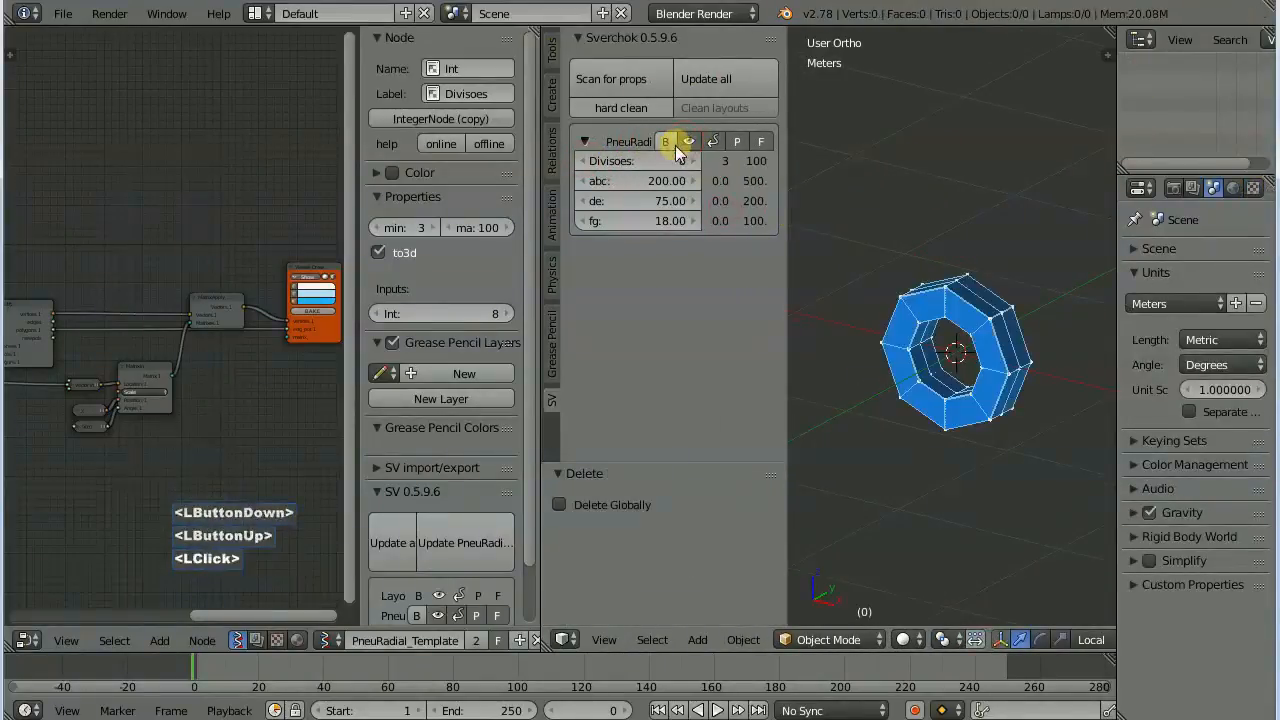
Bake the 8-division tyre with the preview shown, move the mesh upward and delete it.
click(665, 141)
right_click(979, 290)
key(g)
click(980, 175)
key(x)
click(991, 166)
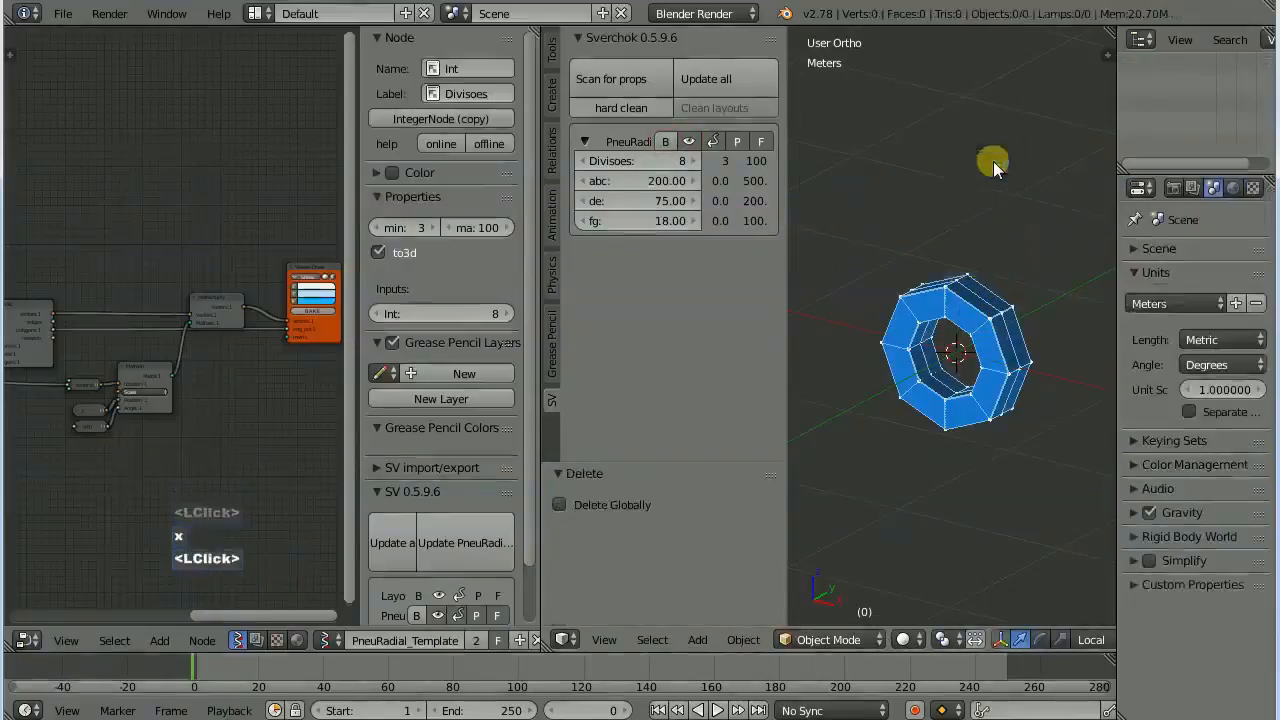
Hide the preview, bake the 8-division tyre, and move and delete the baked mesh.
click(688, 141)
click(665, 141)
right_click(975, 296)
key(g)
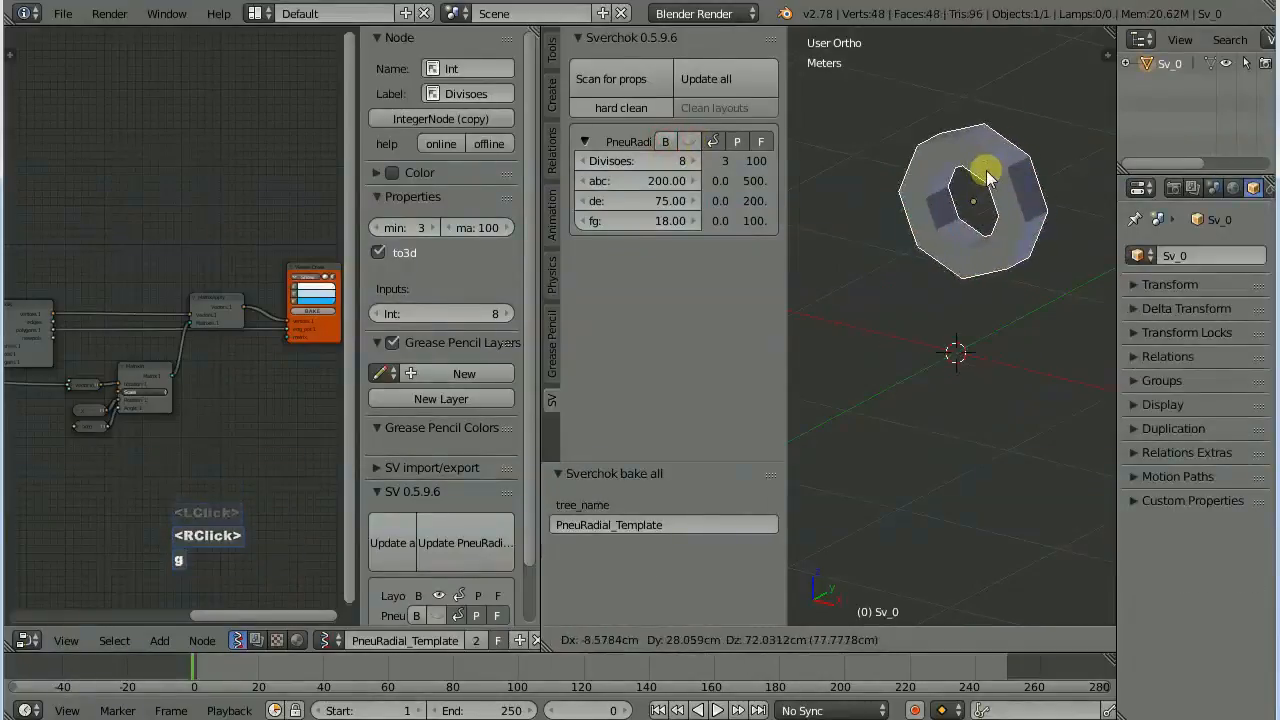
click(1010, 175)
key(x)
click(1005, 189)
Toggle the tyre preview, set Divisoes to 4 and update all node trees.
click(686, 142)
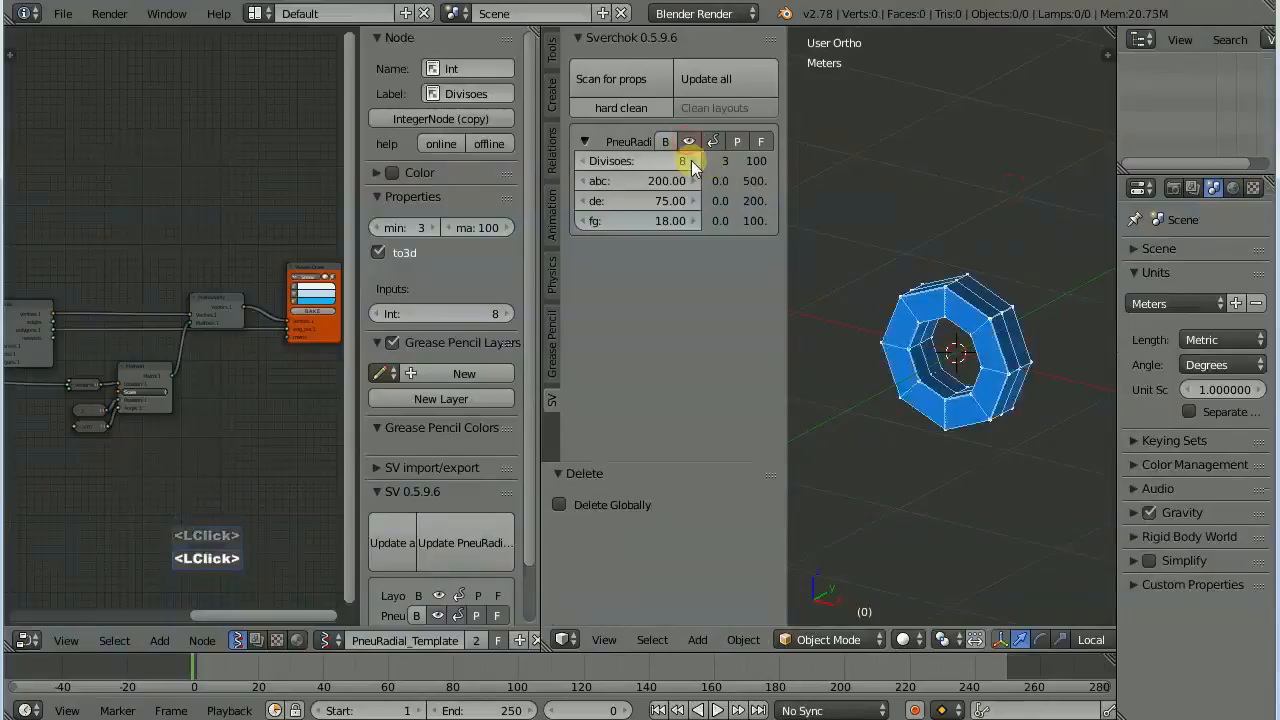
click(692, 161)
click(692, 161)
click(692, 161)
click(692, 161)
click(722, 80)
click(688, 141)
click(627, 160)
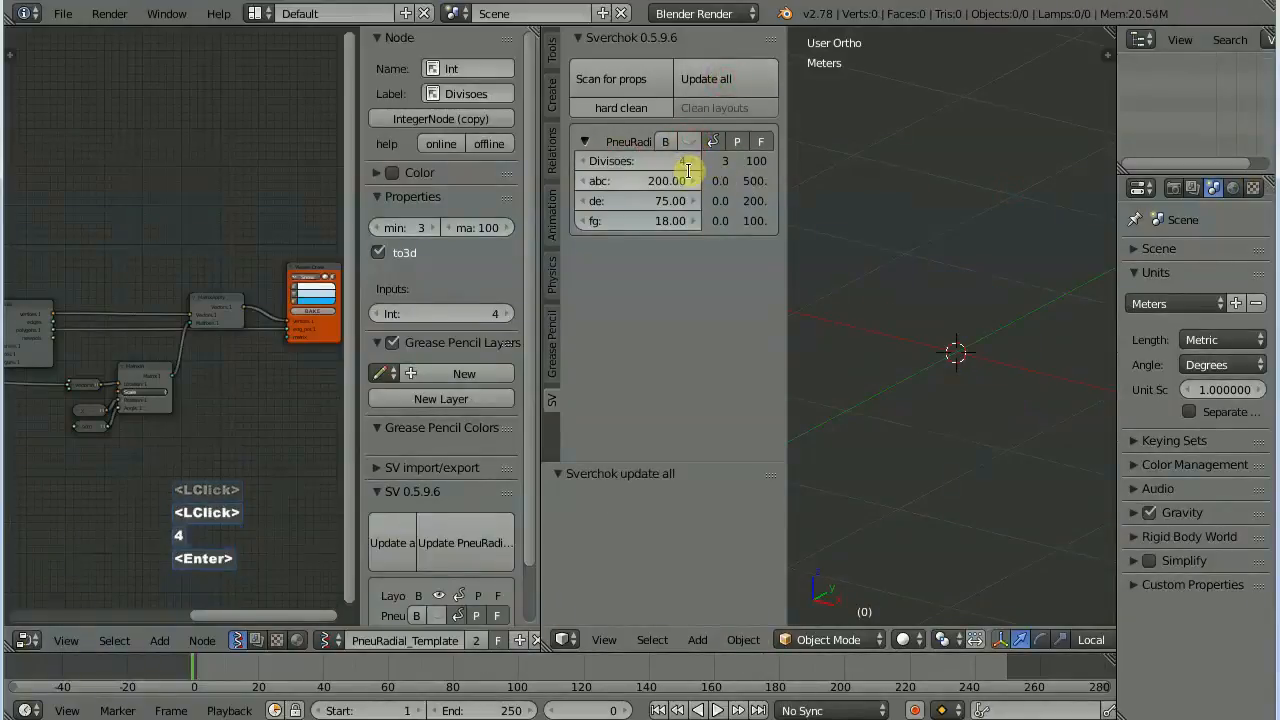
click(715, 82)
click(715, 82)
Bake the 4-division tyre, move it upward, check it in wireframe and delete it.
click(665, 142)
right_click(975, 322)
key(g)
click(984, 240)
key(z)
key(z)
key(x)
click(988, 214)
Bake the 4-division tyre once more, move and delete the mesh, and toggle the preview off and on.
click(665, 142)
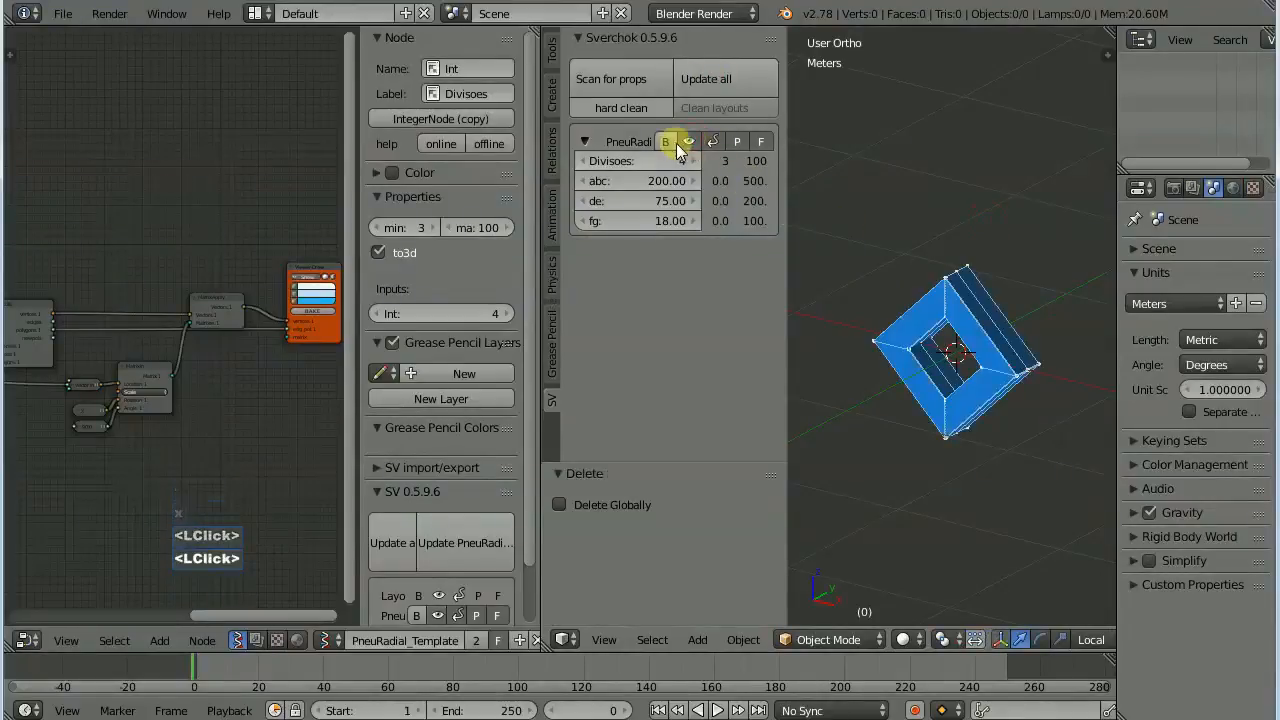
right_click(975, 318)
key(g)
click(929, 201)
key(x)
click(966, 198)
double_click(688, 142)
Hide the node properties, merge the node editor into the 3D view and widen the tool shelf.
key(n)
drag(540, 289, 490, 290)
drag(492, 648, 430, 602)
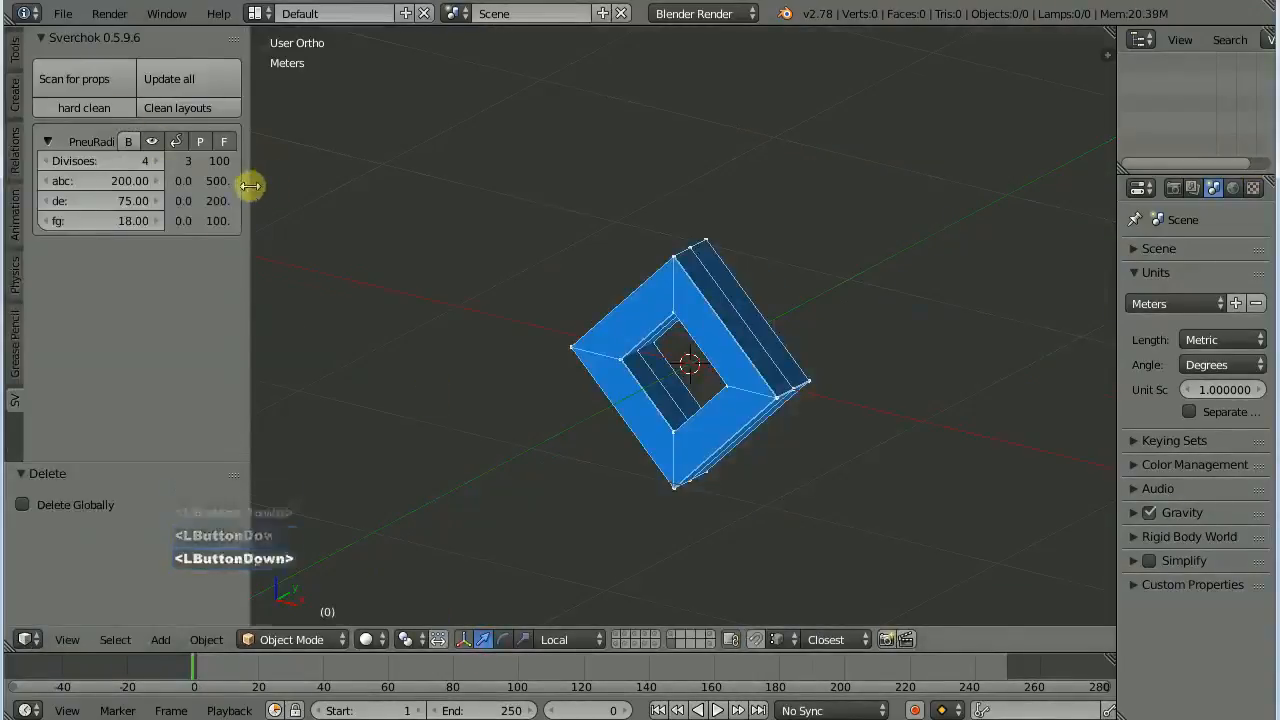
drag(251, 183, 345, 180)
Set the tyre's abc to 180, Divisoes to 20 and fg to 15.
mouse_move(214, 163)
mouse_down()
mouse_move(195, 163)
mouse_move(215, 163)
mouse_up()
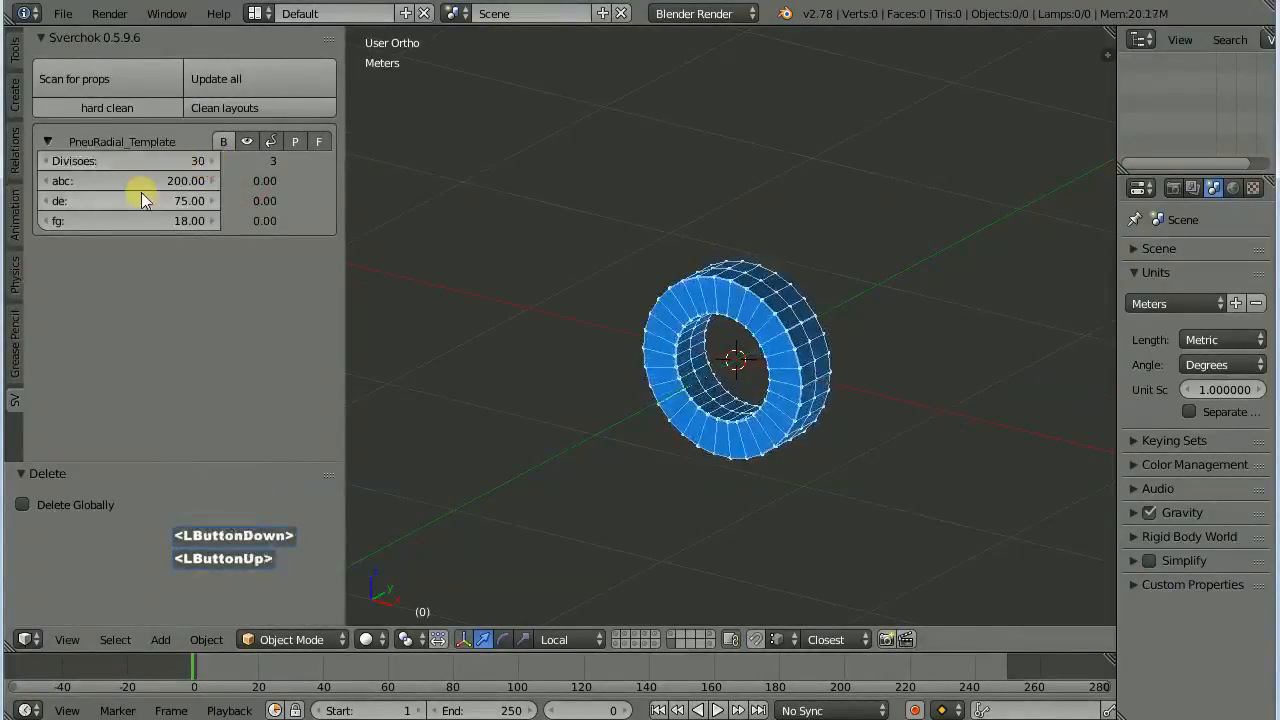
click(149, 190)
text(180)
key(Return)
click(155, 166)
text(20)
key(Return)
click(152, 220)
text(15)
key(Return)
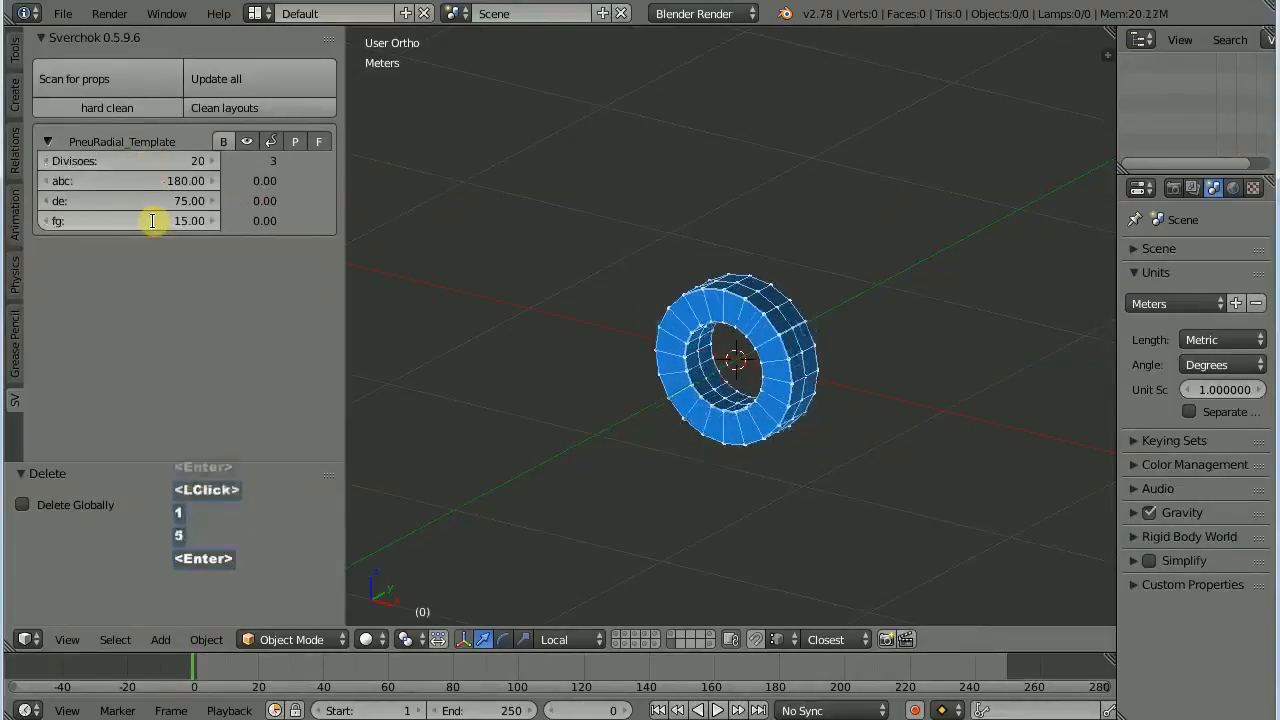
Bake the 20-division tyre to a mesh and move it above and to the left of the preview.
click(219, 142)
right_click(800, 343)
key(g)
click(699, 144)
Set Divisoes to 8, bake the tyre and move the mesh about 35 cm in X, 58 cm in Y and 72 cm in Z.
text(8)
key(Return)
click(223, 141)
right_click(737, 300)
key(g)
click(892, 105)
Set the tyre's de to 60, fg to 18 and abc to 200.
text(60)
key(Return)
click(155, 220)
text(18)
key(Return)
text(200)
key(Return)
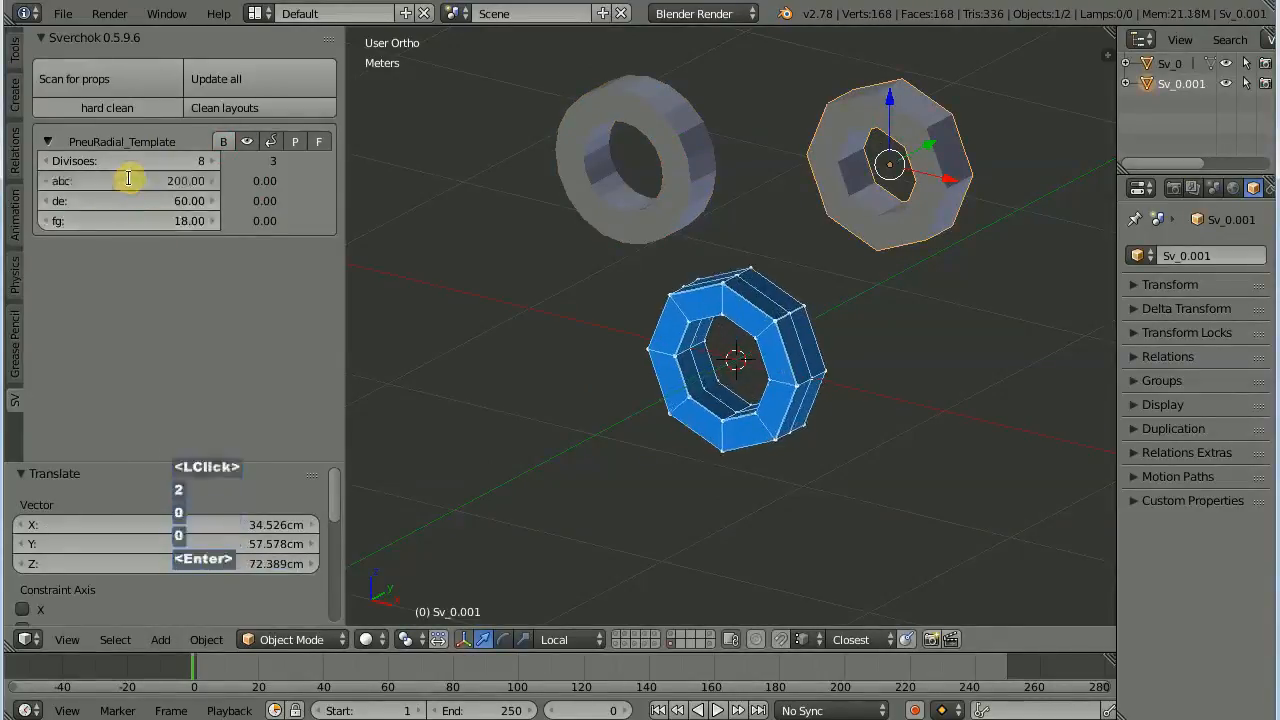
Bake the abc 200 tyre and move the mesh about 89 cm in X, 64 cm in Y and 7 cm in Z.
click(222, 141)
right_click(757, 300)
key(g)
click(910, 292)
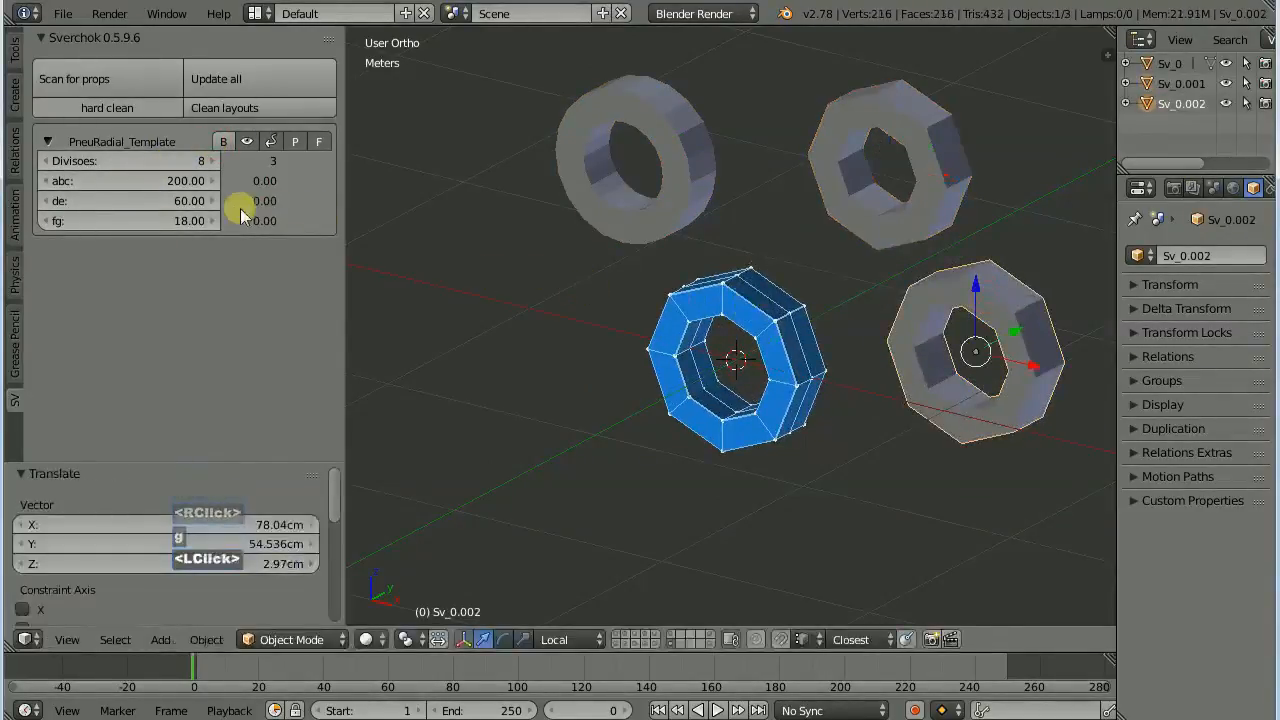
key(g)
click(1014, 286)
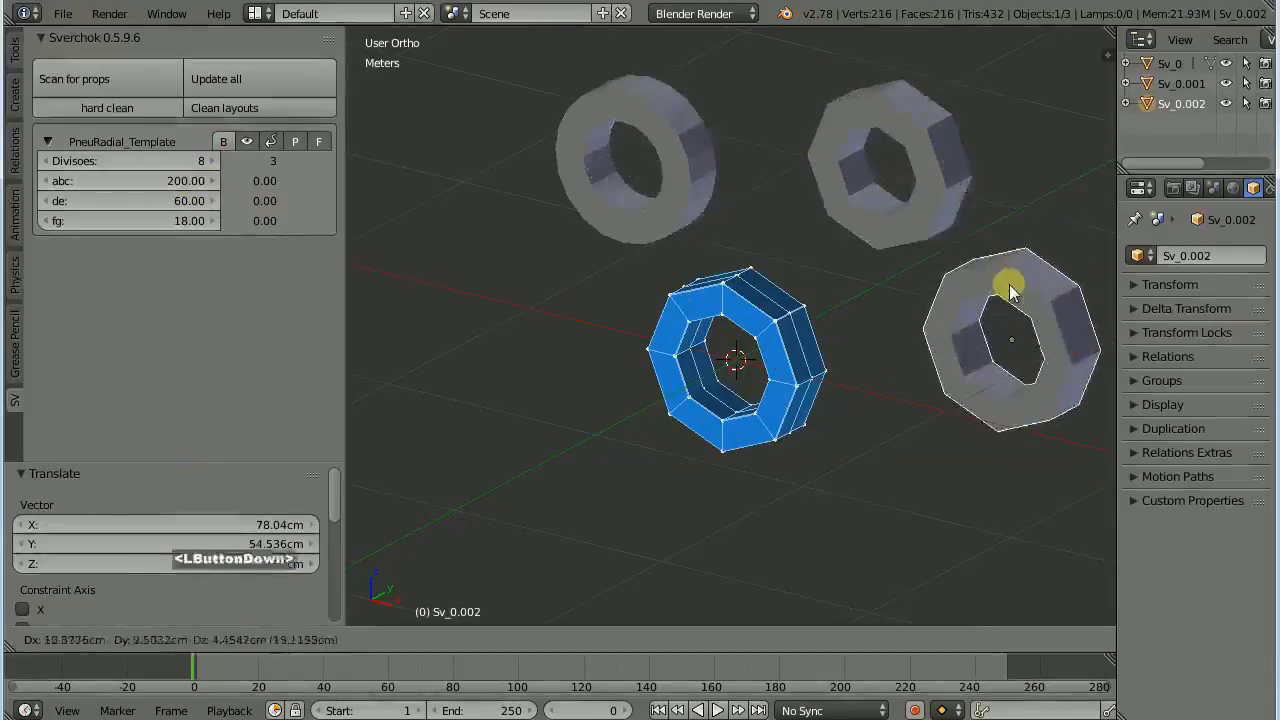
Set the tyre's abc to 160 and Divisoes to 12.
click(143, 180)
text(160)
key(Return)
click(159, 160)
text(1)
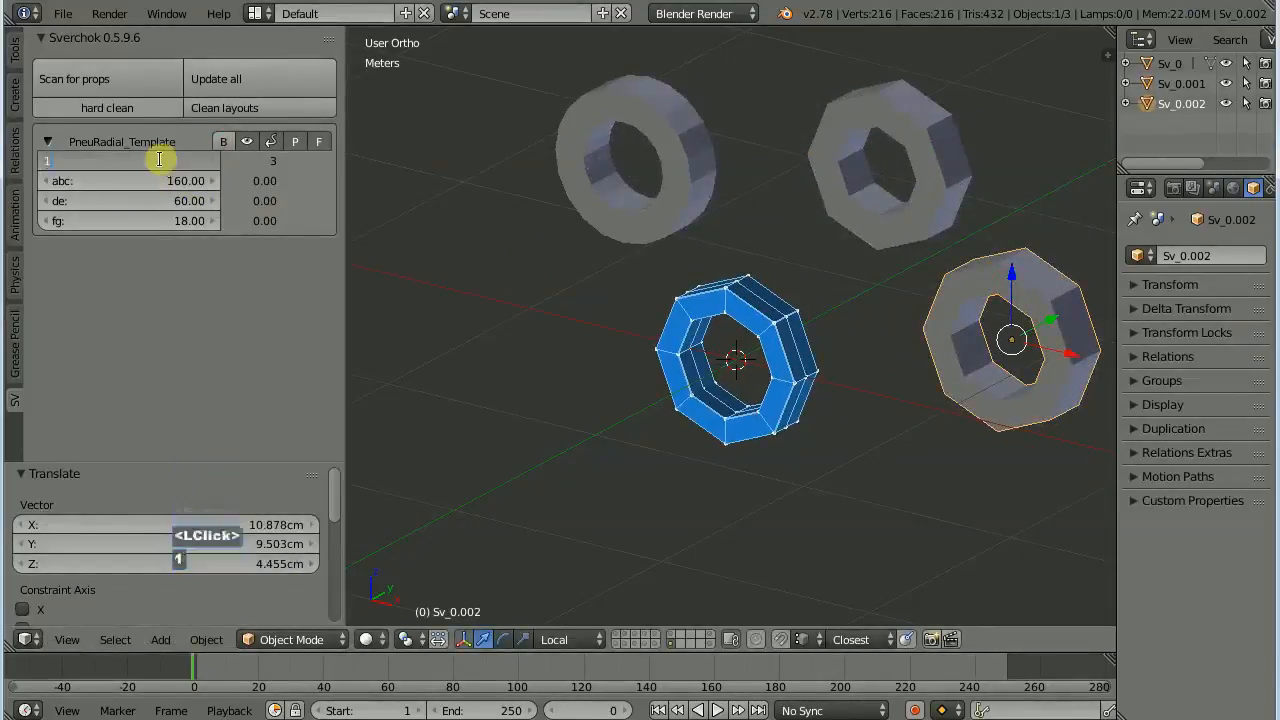
text(2)
key(Return)
Bake the 12-division tyre and move the mesh to the left of the preview.
click(222, 141)
right_click(730, 325)
key(g)
click(497, 268)
Delete all baked tyre meshes and toggle the node tree preview off and back on.
key(a)
key(x)
click(766, 337)
click(250, 141)
click(250, 141)
right_click(143, 162)
mouse_move(130, 205)
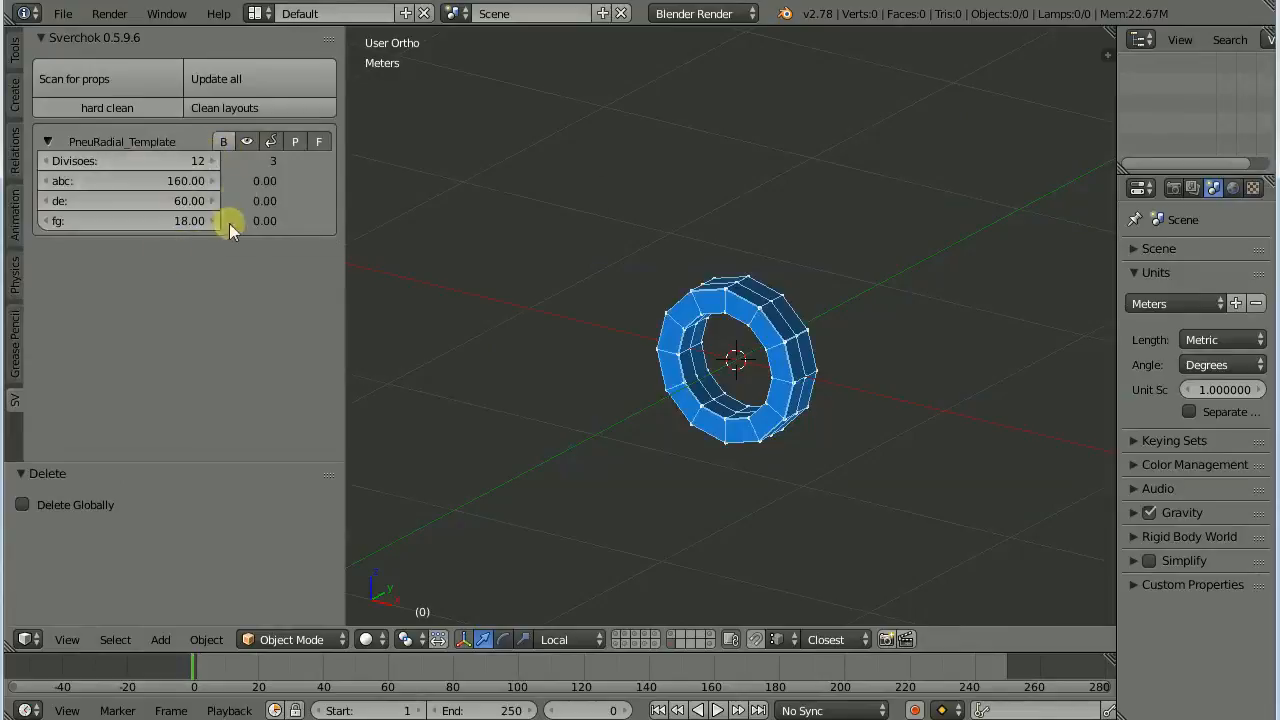
Split the 3D view in two, hide the new area's tool shelf and turn that area into a Node Editor.
drag(11, 650, 605, 614)
key(t)
scroll(200, 520, down, 2)
click(27, 639)
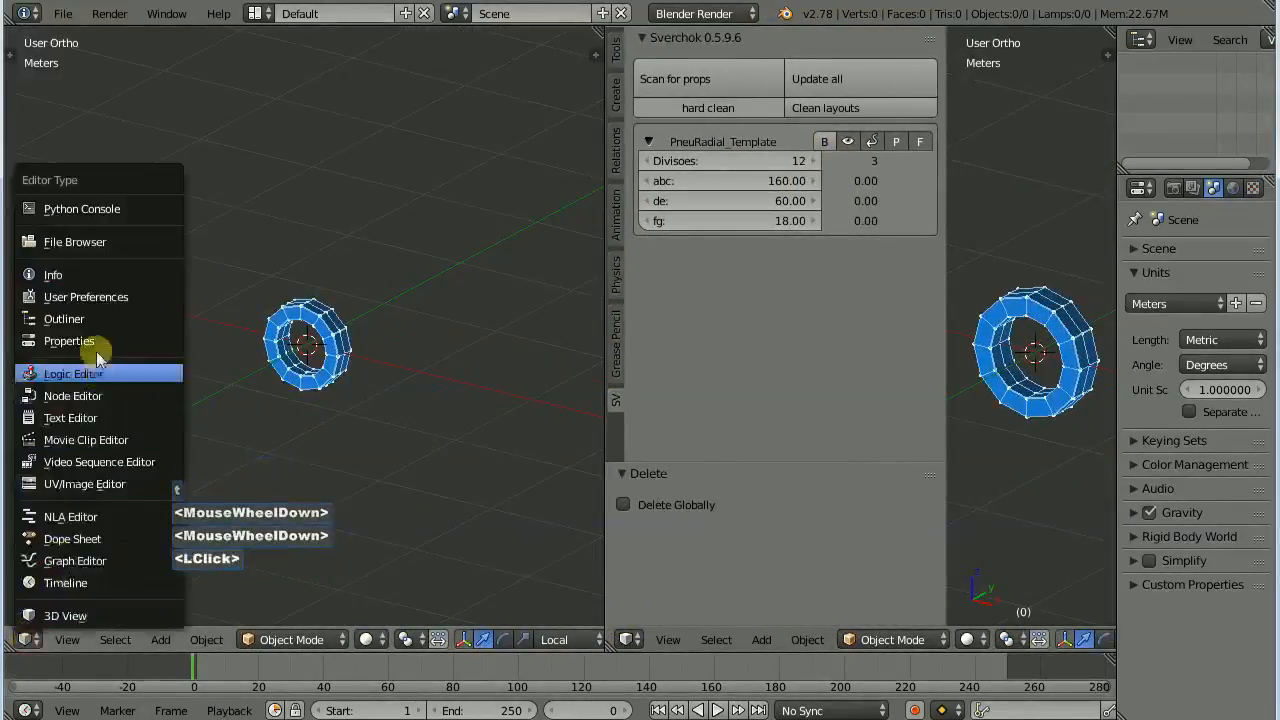
click(72, 395)
Open the PneuRadial_Template node tree and bring its Viewer Draw node into close view.
click(312, 640)
click(390, 437)
scroll(305, 278, up, 5)
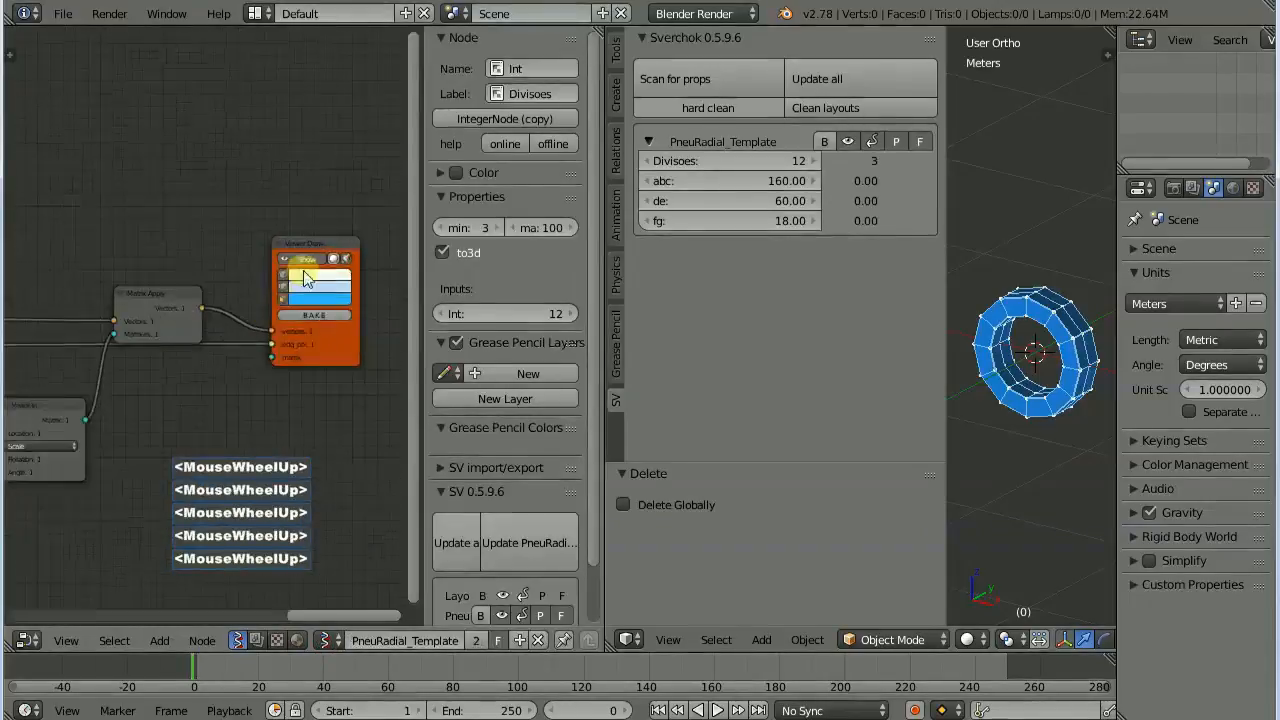
middle_drag(305, 278, 217, 276)
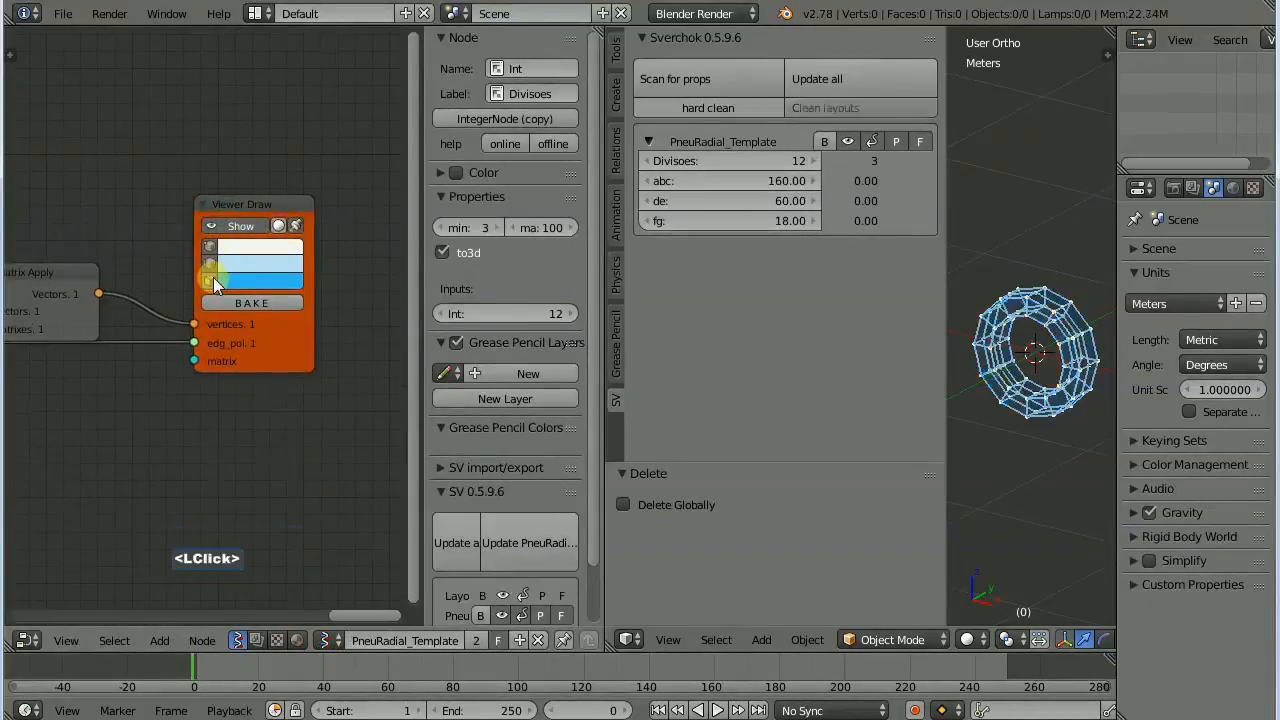
Widen the 3D view and turn off face and edge display in the Viewer Draw node, keeping only vertices shown.
drag(946, 315, 852, 320)
scroll(994, 354, up, 3)
middle_drag(994, 354, 1018, 318)
click(213, 281)
click(213, 281)
click(213, 265)
click(213, 265)
click(213, 265)
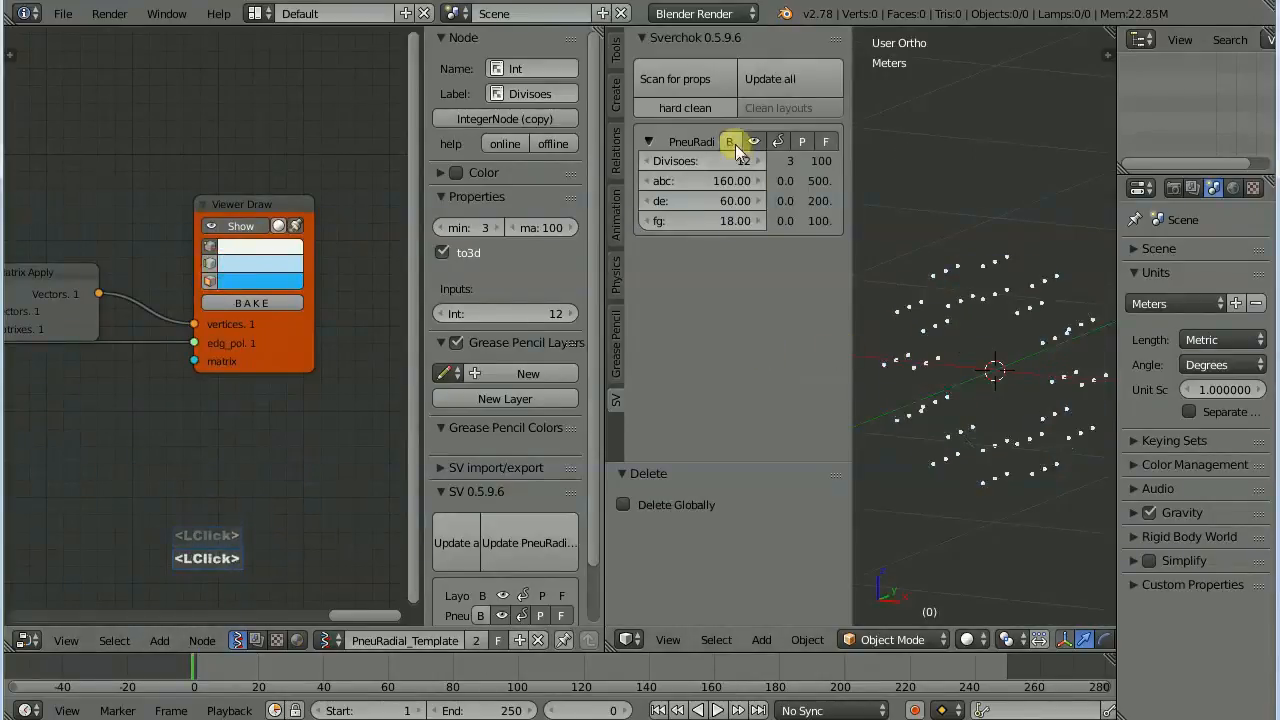
Bake the tyre while only its vertices are displayed, and delete the baked mesh.
click(731, 142)
right_click(987, 272)
key(x)
click(985, 276)
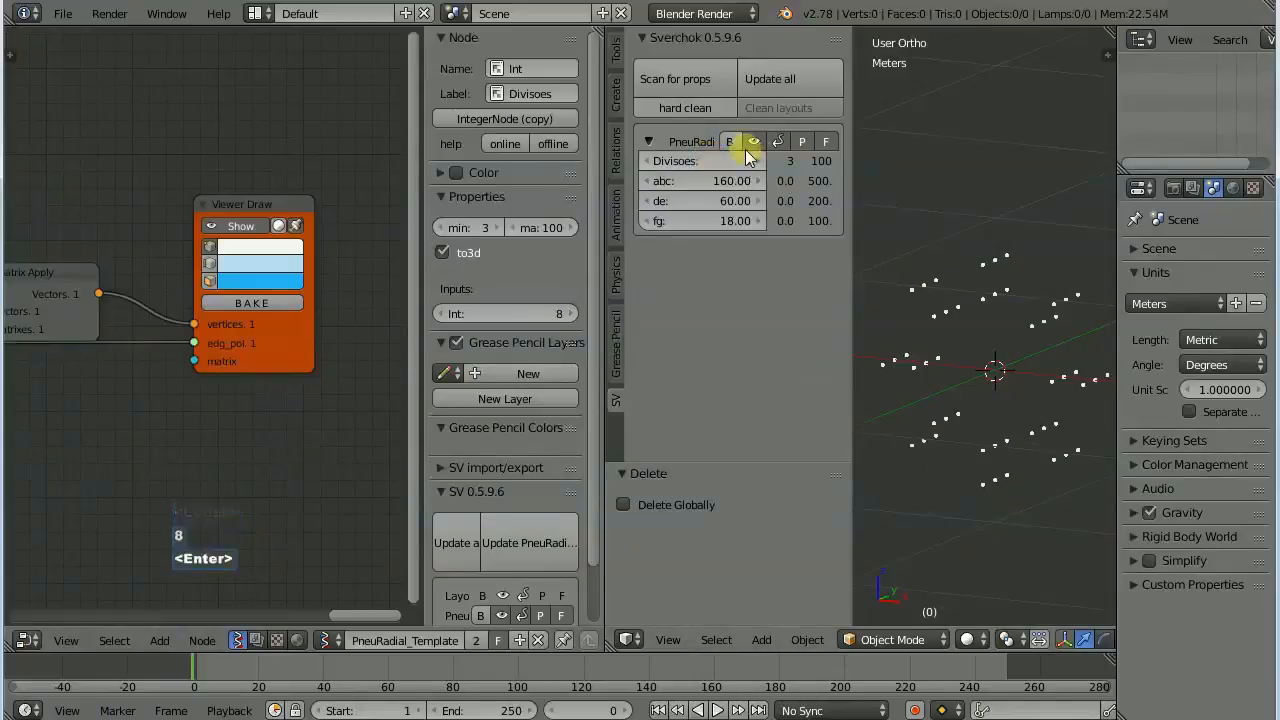
Bake the 8-division tyre, move the mesh above the preview and delete it.
click(731, 142)
right_click(1023, 294)
key(g)
click(995, 185)
click(985, 167)
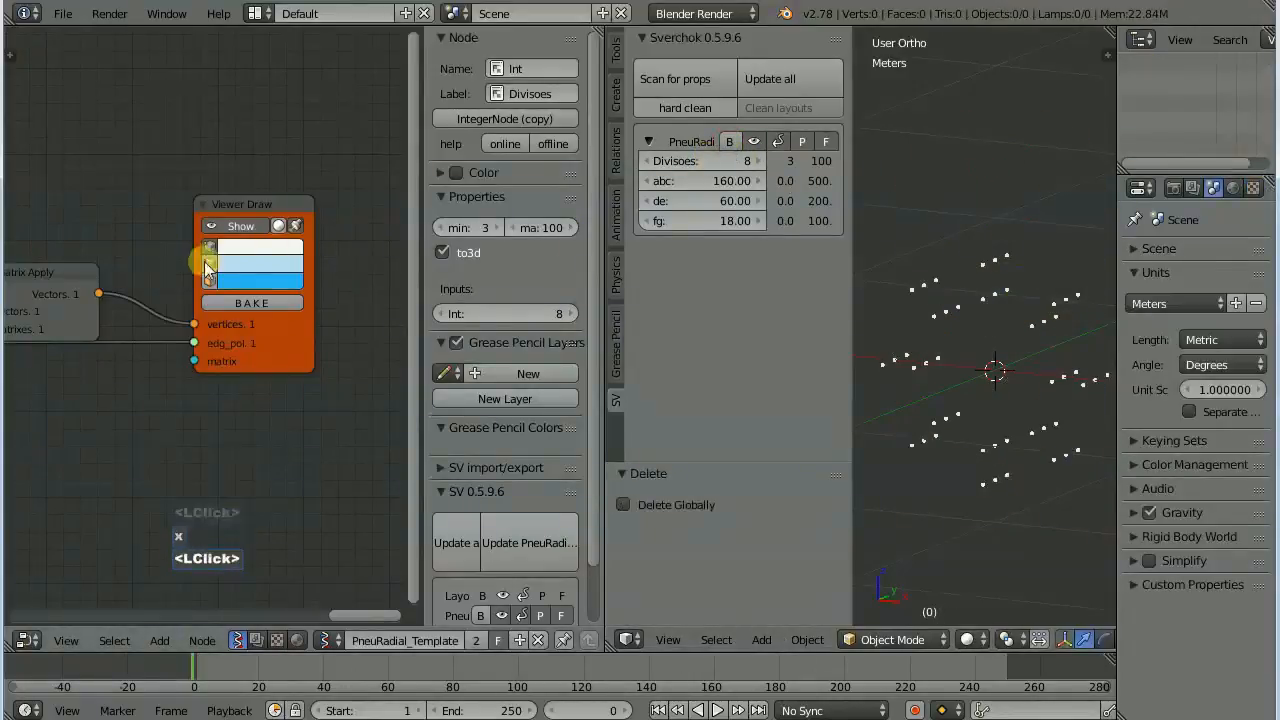
Turn edge display back on in the Viewer Draw node and leave face display off.
click(208, 264)
click(208, 264)
click(208, 268)
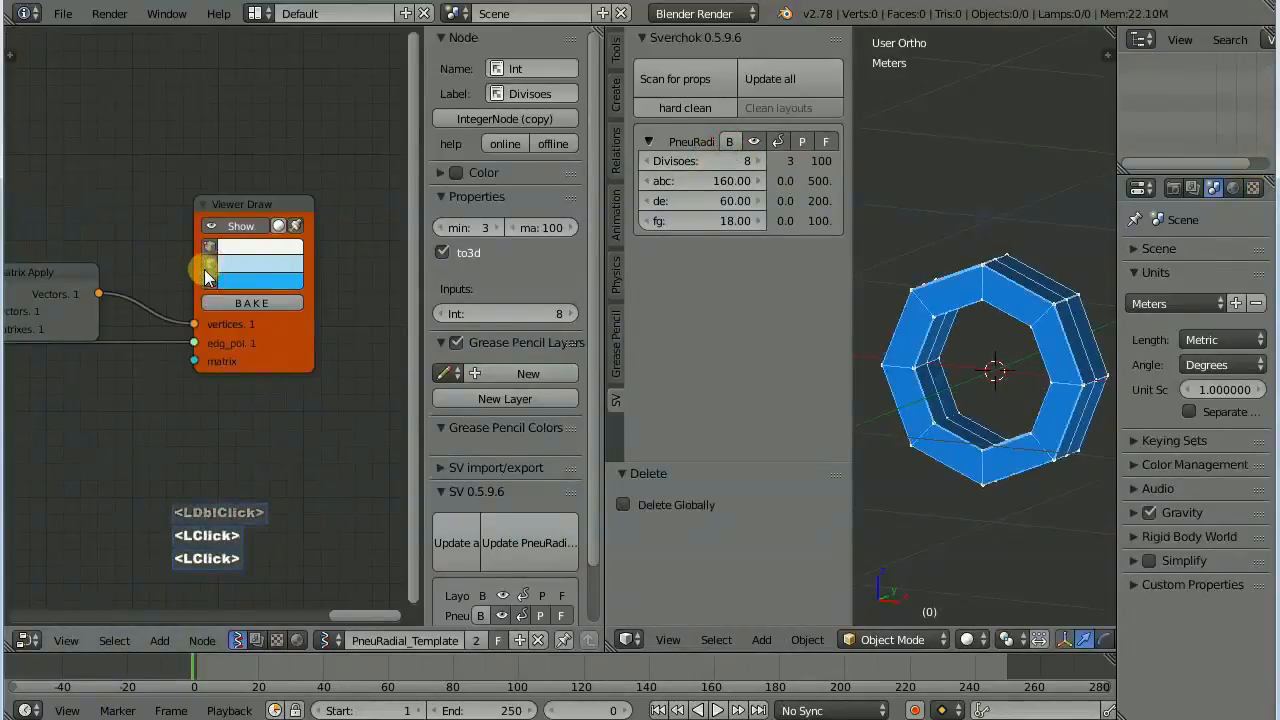
click(208, 272)
click(209, 276)
click(210, 278)
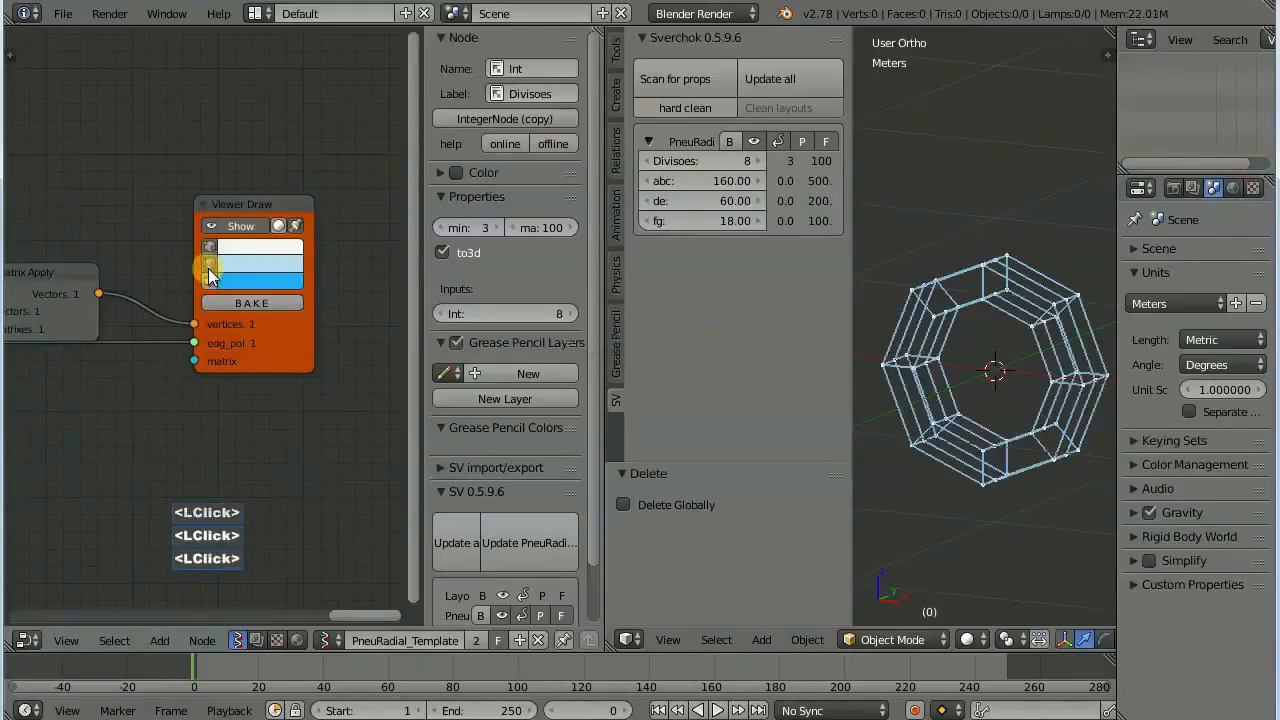
Bake the tyre from the Viewer Draw node with faces hidden, and delete the baked mesh.
click(248, 302)
right_click(1006, 282)
key(x)
click(980, 297)
Turn face display back on in the Viewer Draw node and disconnect the link from its edg_pol input.
click(211, 282)
scroll(220, 240, down, 3)
middle_drag(214, 237, 326, 229)
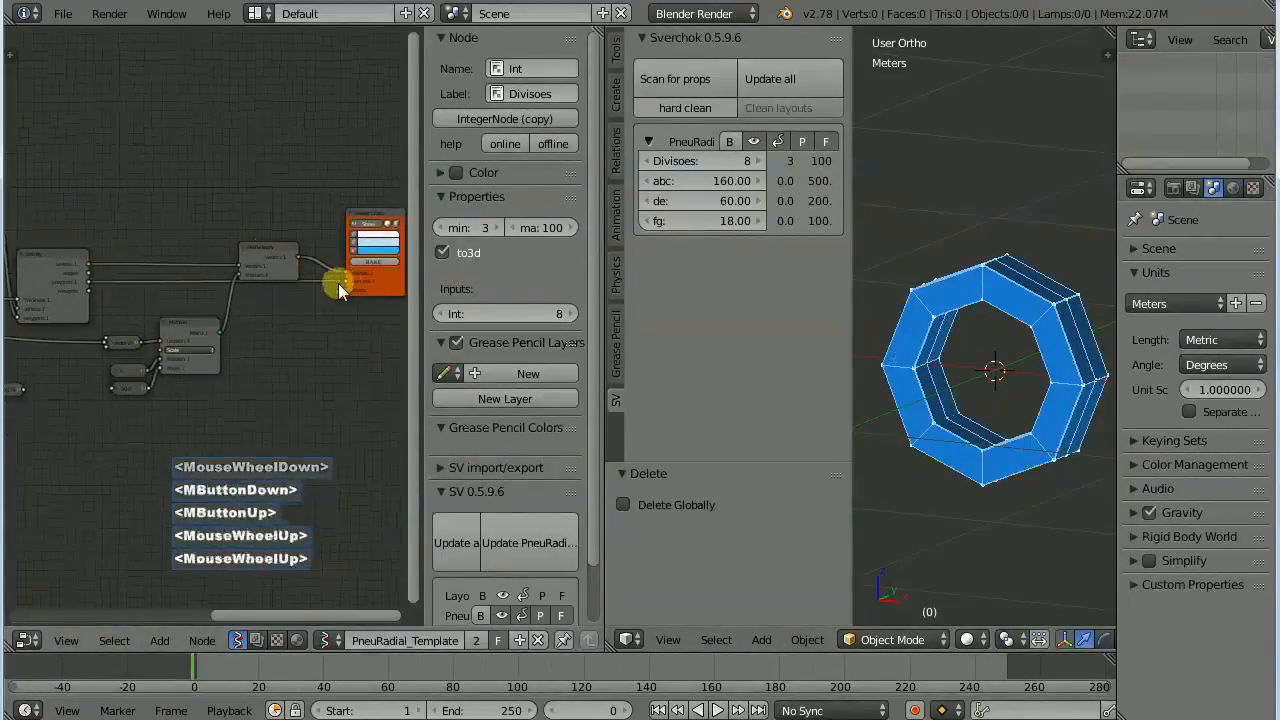
scroll(291, 302, up, 3)
drag(345, 285, 300, 290)
middle_drag(317, 281, 202, 304)
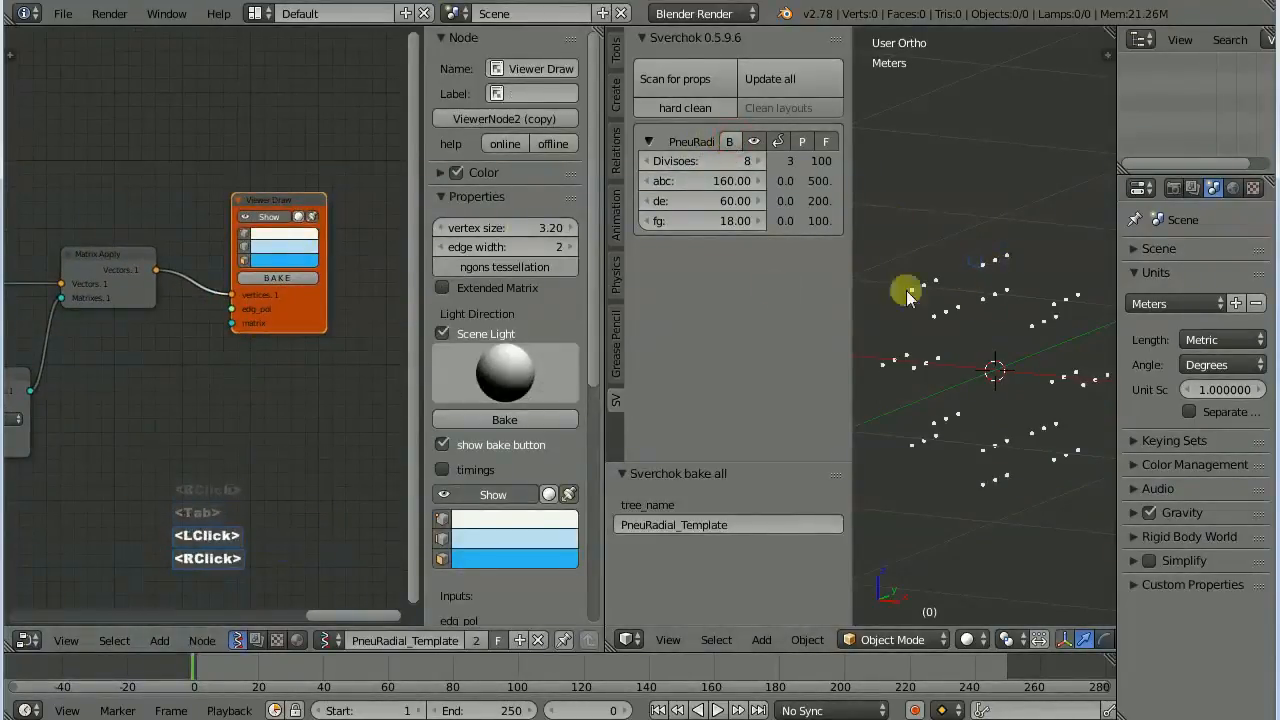
Bake the tyre with edg_pol unlinked, move the mesh above the preview and inspect it in Edit Mode.
click(290, 279)
right_click(996, 292)
key(g)
click(1003, 150)
key(Tab)
key(Tab)
right_click(950, 138)
key(Tab)
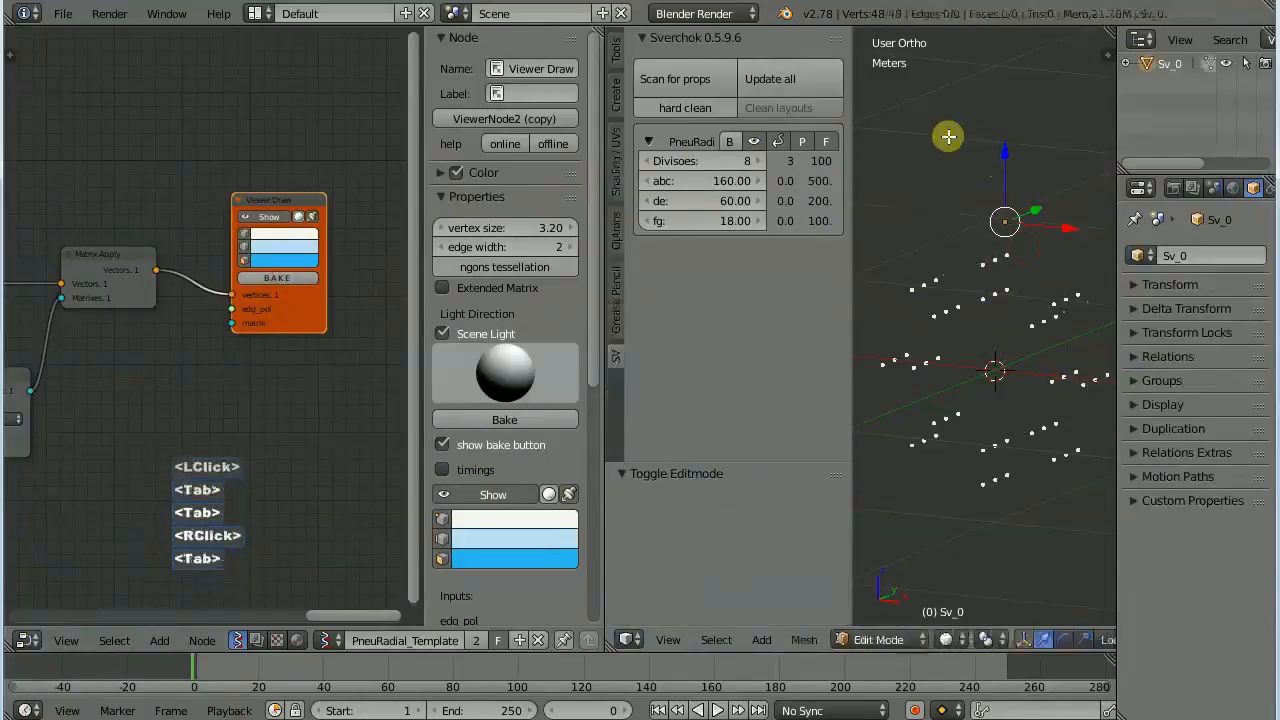
Move the vertex-only mesh again, recheck it in Edit Mode and delete it.
scroll(1005, 255, down, 3)
middle_drag(1005, 255, 970, 210)
key(g)
click(966, 206)
key(Tab)
key(Tab)
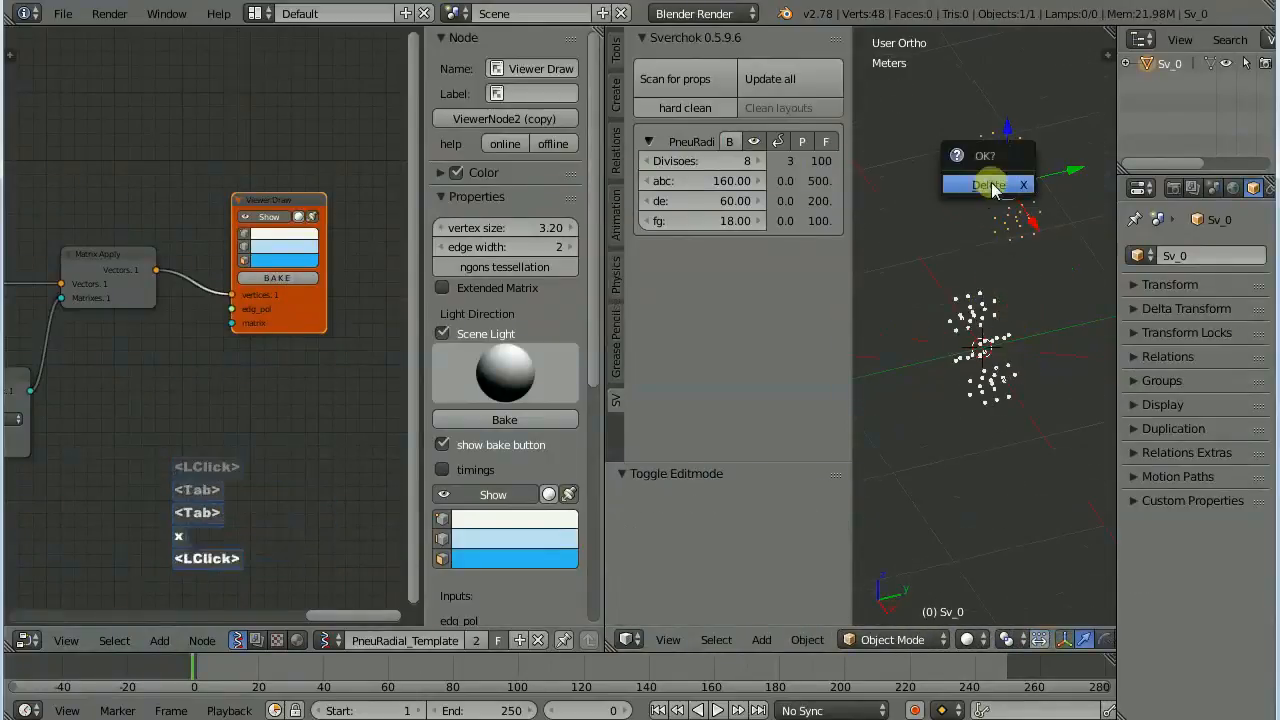
click(991, 185)
Link the Solidify node's polygons output to the edg_pol input of Viewer Draw.
middle_drag(240, 308, 126, 294)
middle_drag(338, 277, 285, 262)
scroll(237, 262, up, 1)
middle_drag(285, 262, 224, 260)
drag(17, 273, 378, 273)
middle_drag(363, 307, 334, 317)
middle_drag(106, 307, 182, 309)
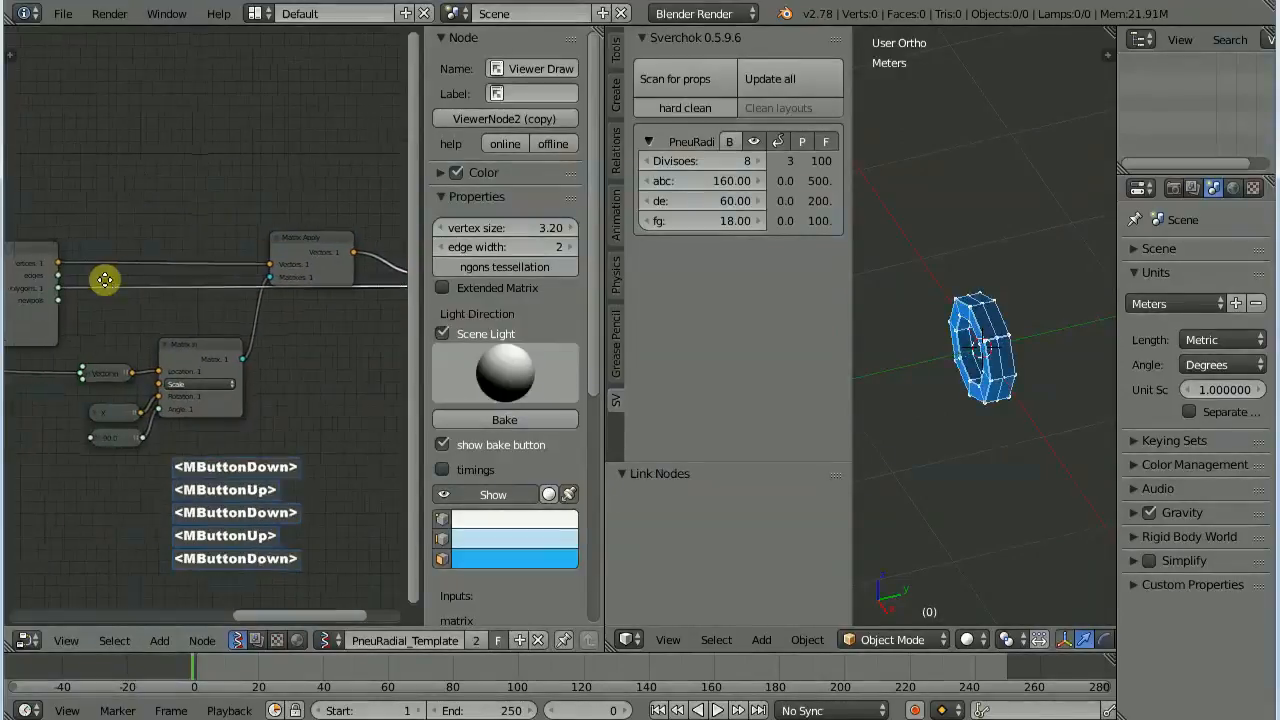
Replace the link into Viewer Draw's edg_pol input with one from Solidify's edges output.
middle_drag(110, 279, 53, 288)
ctrl+middle_drag(53, 288, 67, 298)
drag(55, 292, 329, 302)
middle_drag(1008, 287, 1050, 290)
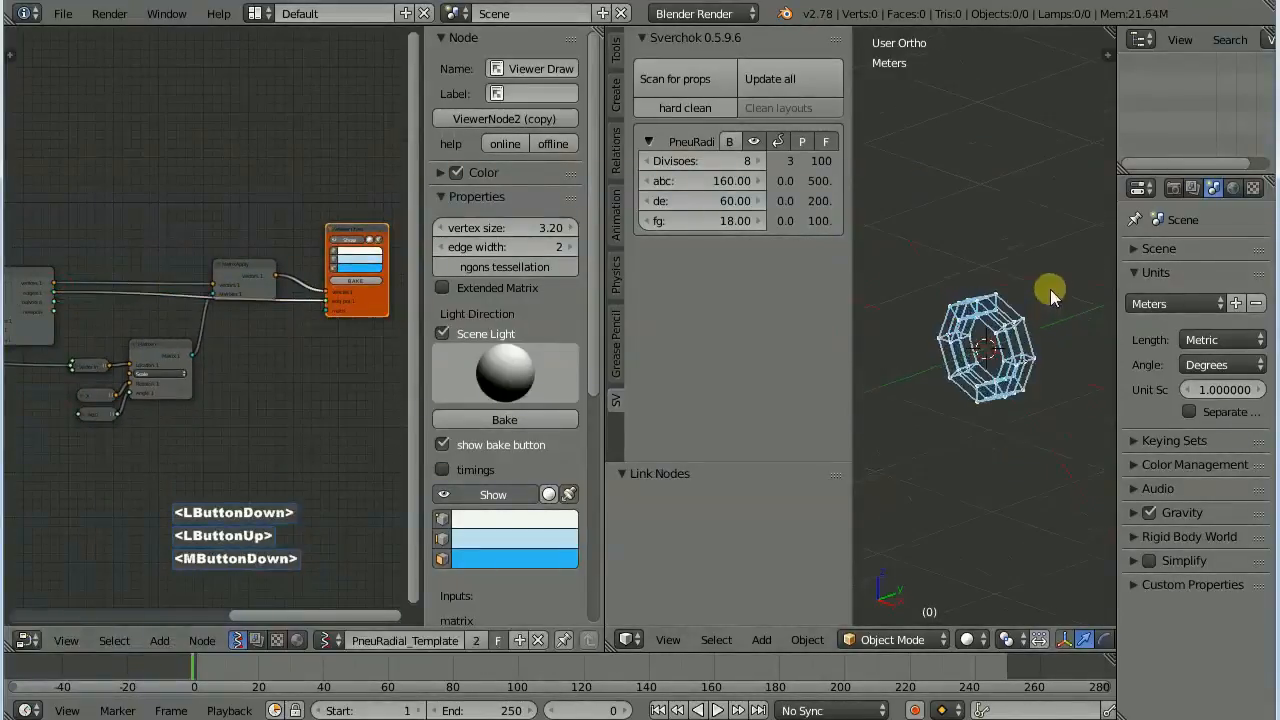
Bake the edge-linked tyre, move it about -17 cm in X, 11 cm in Y and 52 cm in Z, and check it in Edit Mode.
click(504, 419)
scroll(1034, 343, up, 4)
right_click(971, 257)
scroll(960, 230, down, 3)
key(g)
click(943, 194)
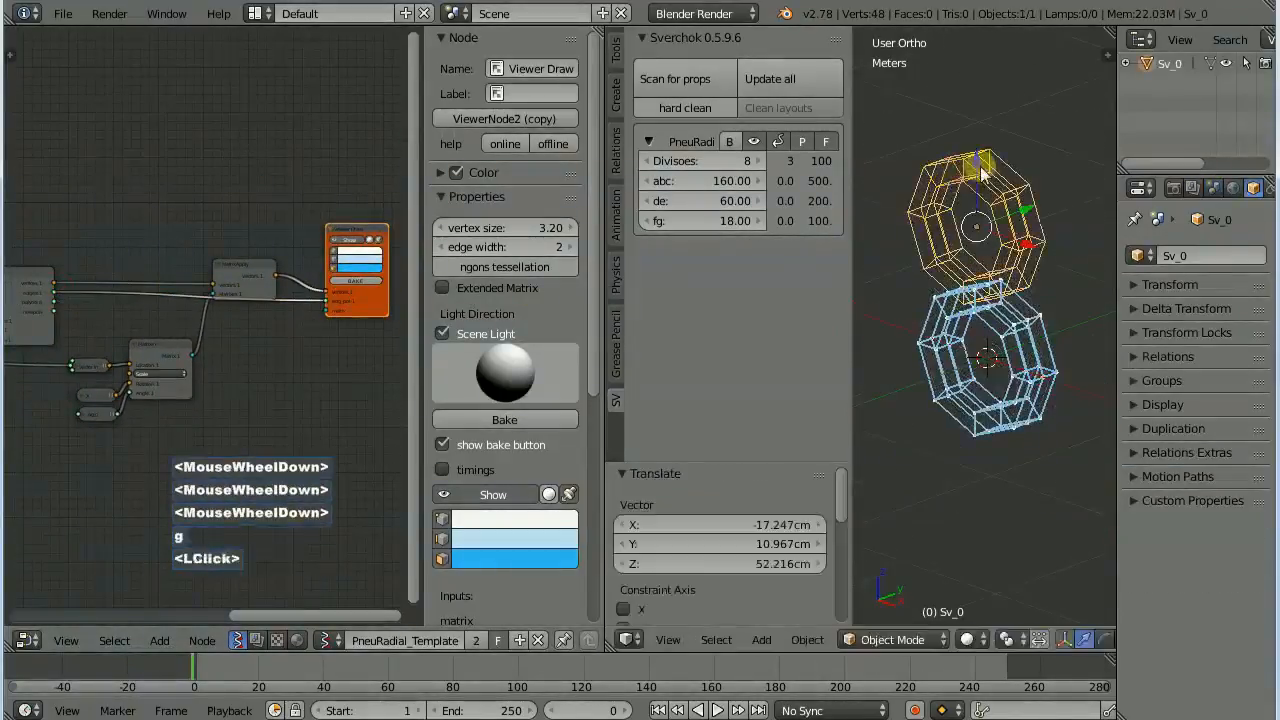
key(Tab)
key(Tab)
Update all Sverchok trees, rescan for props and delete the baked edge mesh.
double_click(770, 79)
click(674, 78)
middle_drag(926, 162, 980, 168)
key(x)
click(978, 172)
Hide the Node Editor's properties sidebar and link Solidify's polygons output to Viewer Draw's edg_pol input.
scroll(274, 291, up, 4)
drag(424, 304, 625, 295)
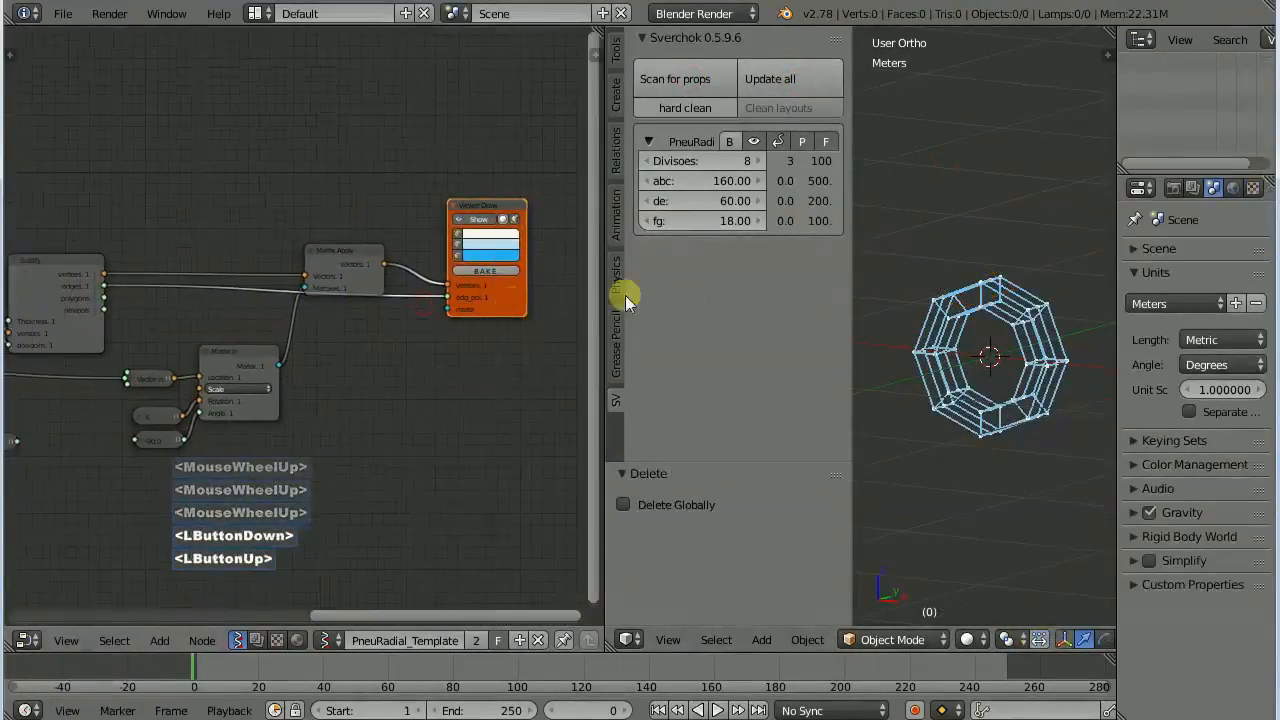
middle_drag(115, 290, 210, 296)
scroll(131, 295, up, 3)
middle_drag(391, 314, 255, 320)
middle_drag(538, 298, 423, 303)
scroll(274, 341, down, 5)
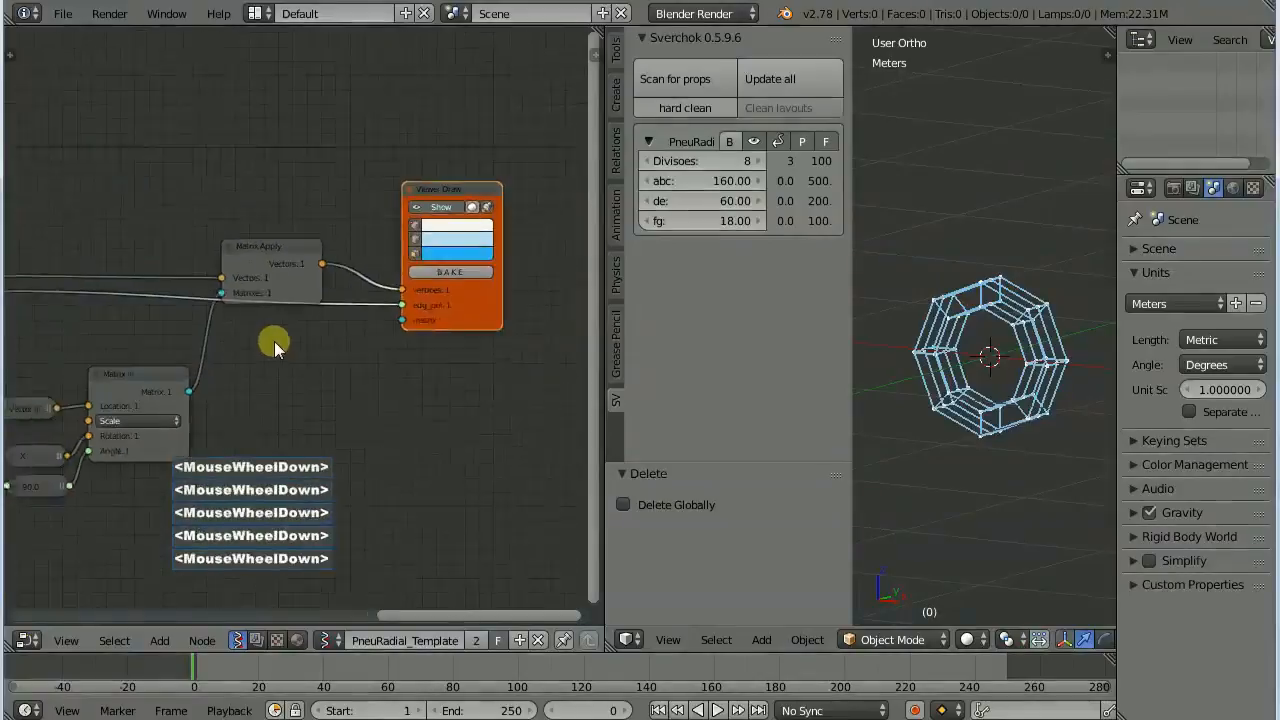
middle_drag(274, 341, 358, 340)
drag(120, 312, 463, 309)
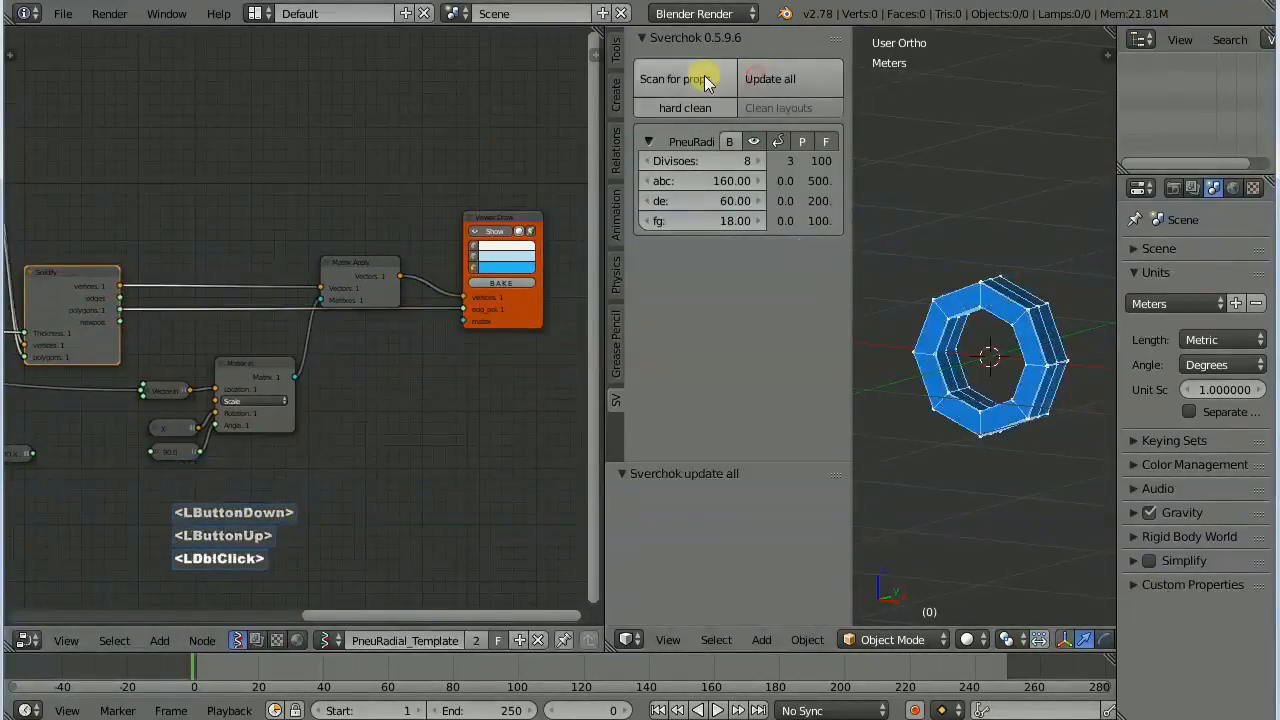
Bake the polygon-linked tyre, move it about -6 cm in X, 11 cm in Y and 77 cm in Z, and delete it.
click(731, 141)
right_click(1004, 290)
key(g)
click(951, 108)
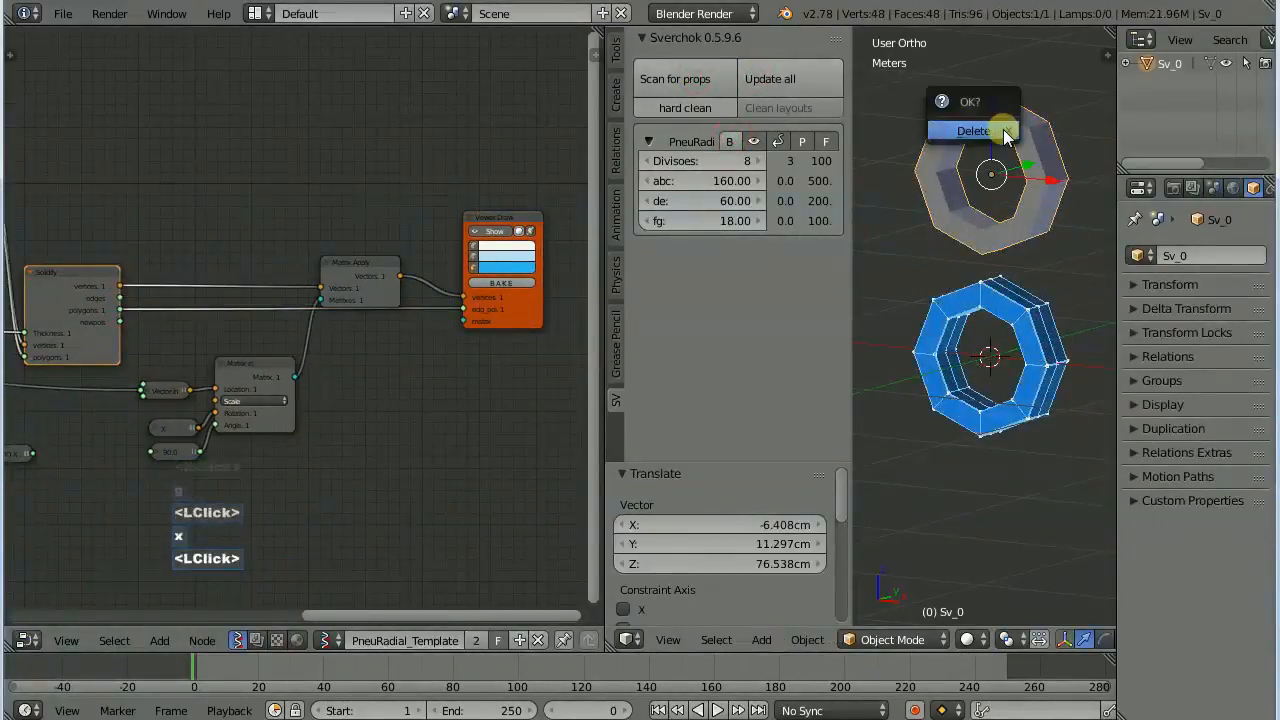
click(1004, 135)
Tidy the node layout by moving Matrix Apply, the X and 90.0 nodes and Viewer Draw closer to their neighbours.
scroll(185, 312, up, 4)
middle_drag(367, 311, 466, 237)
drag(475, 173, 341, 176)
click(236, 389)
shift+click(238, 424)
key(g)
click(225, 400)
scroll(400, 226, down, 6)
drag(547, 186, 436, 206)
Link Solidify's edges output to Viewer Draw's edg_pol input and rescan for props.
scroll(360, 242, up, 6)
scroll(348, 246, up, 2)
middle_drag(348, 246, 265, 275)
drag(49, 238, 400, 288)
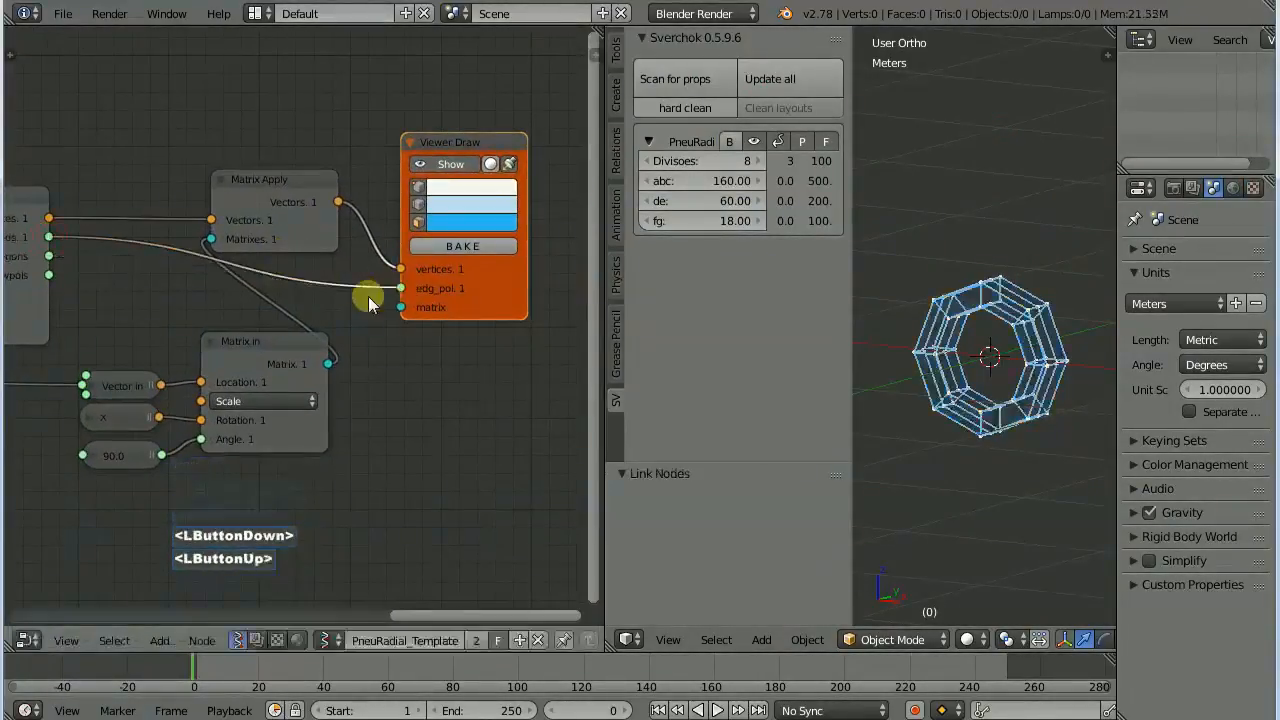
double_click(700, 80)
Bake the edges-only tyre and move the mesh straight above the preview.
click(733, 141)
right_click(997, 328)
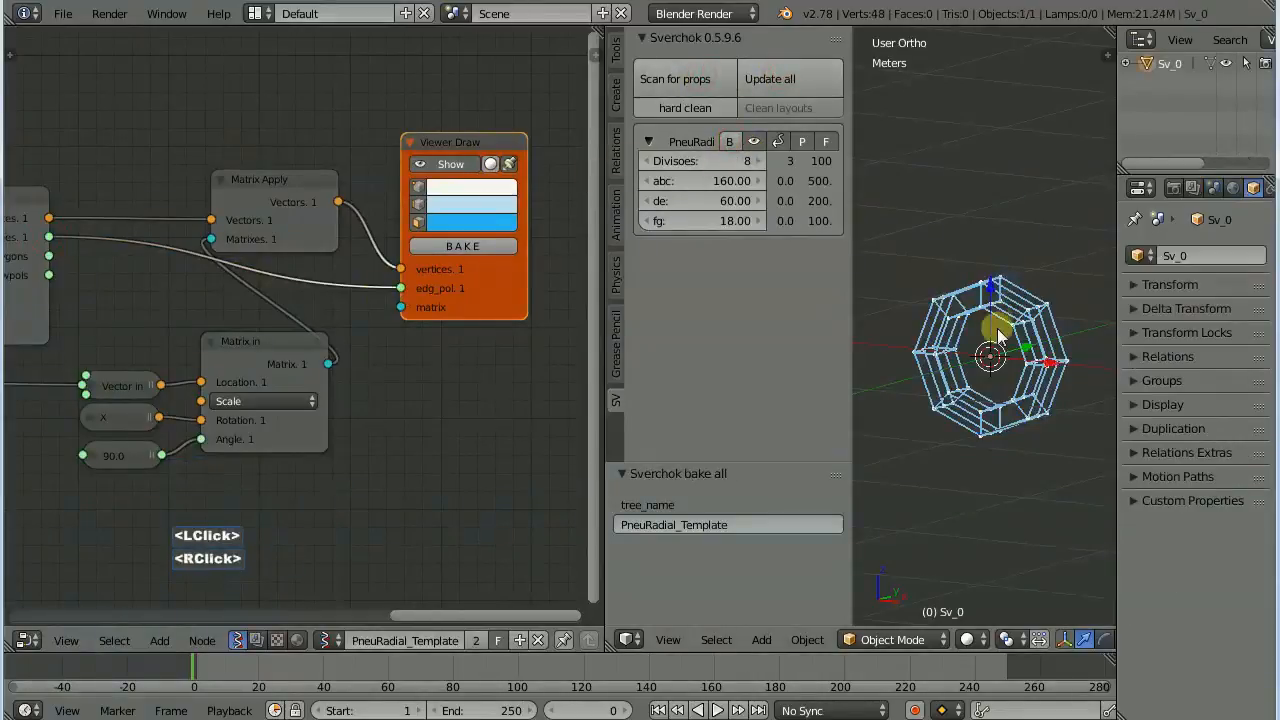
key(g)
click(992, 146)
Enter Edit Mode on the baked edge mesh, switch to vertex selection and try moving one of its vertices.
key(Tab)
key(Tab)
key(Tab)
key(ctrl+Tab)
click(1034, 124)
right_click(1030, 128)
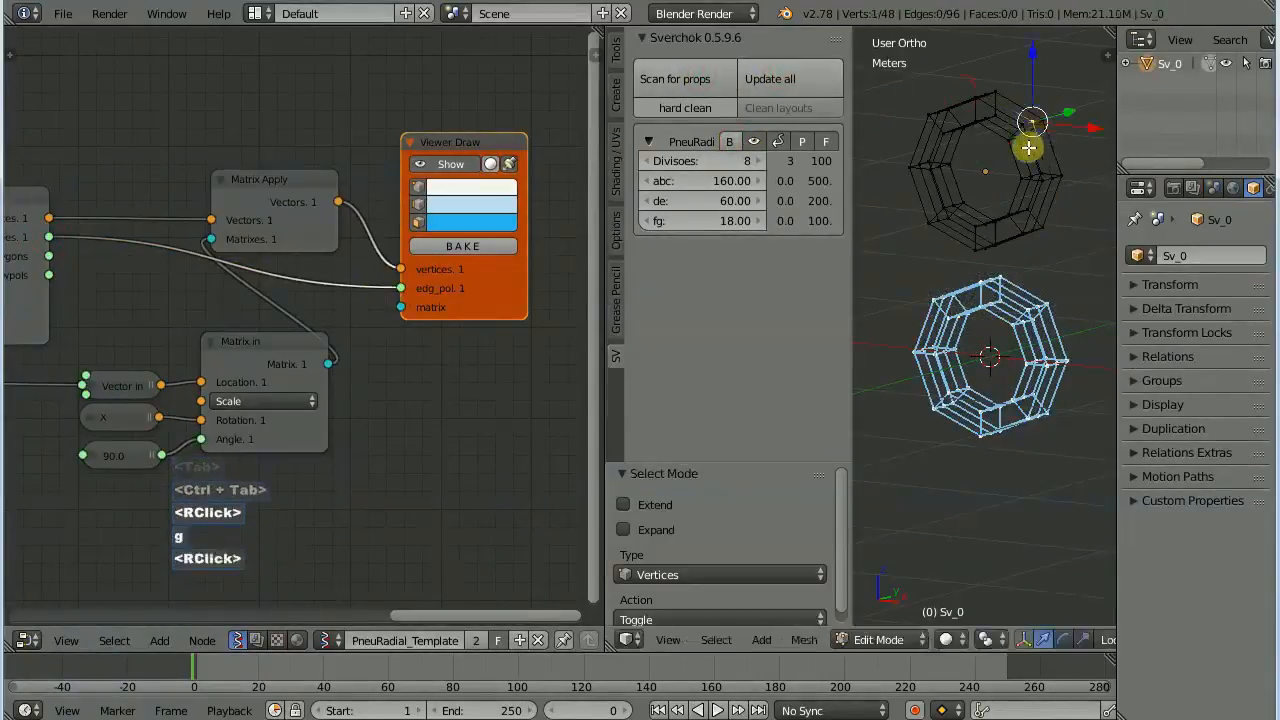
Leave Edit Mode, switch the viewport to wireframe shading and delete the baked edge mesh.
key(Tab)
key(z)
middle_drag(1014, 166, 998, 172)
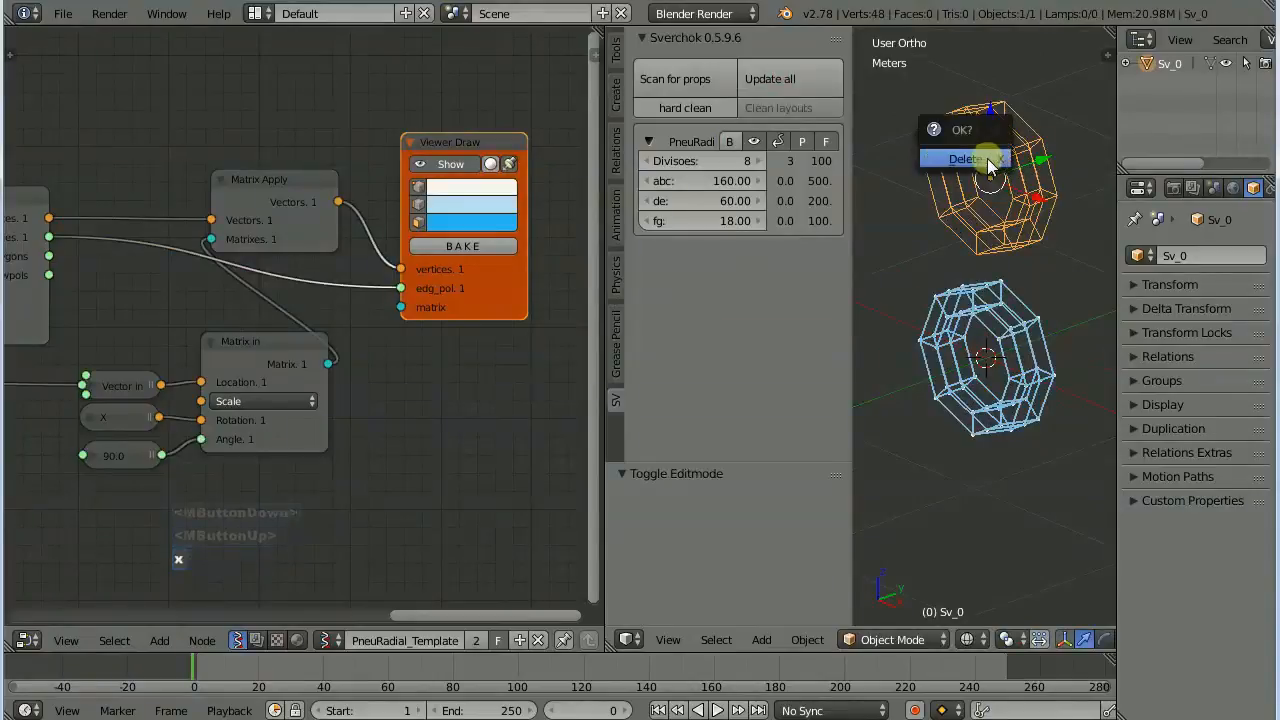
click(987, 160)
Disconnect Viewer Draw's edg_pol input, bake the vertices-only tyre and move the mesh above the preview.
drag(400, 288, 460, 300)
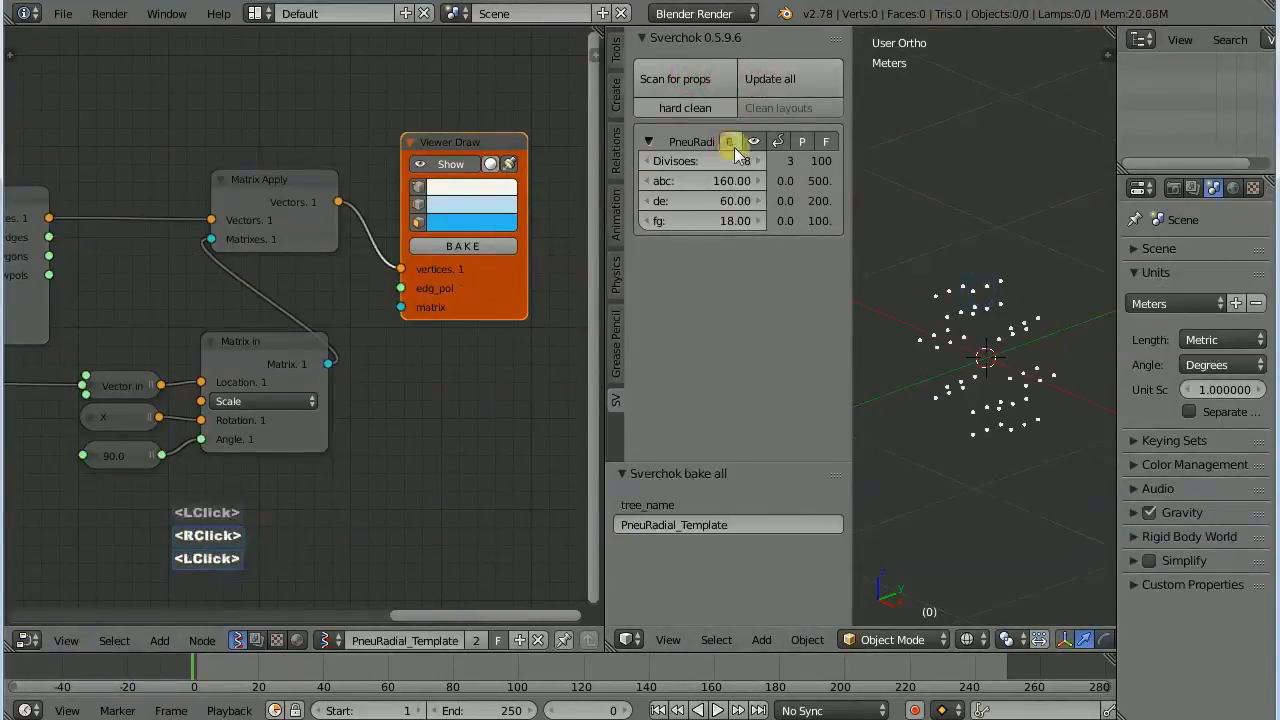
click(463, 246)
right_click(988, 372)
key(g)
click(986, 114)
Enter Edit Mode on the baked vertices-only mesh and join some of its upper vertices with new edges.
key(Tab)
right_click(965, 108)
right_click(1046, 134)
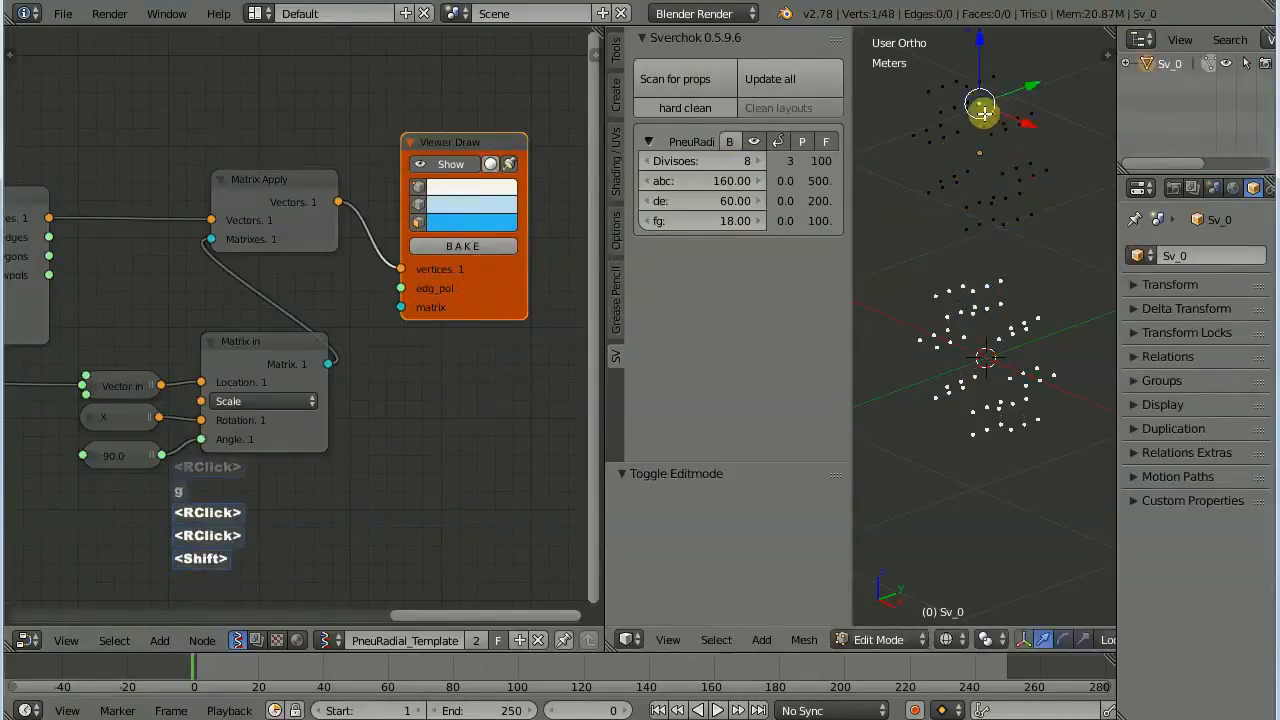
Delete all vertices of the baked mesh, leave Edit Mode and delete the emptied object.
key(a)
key(x)
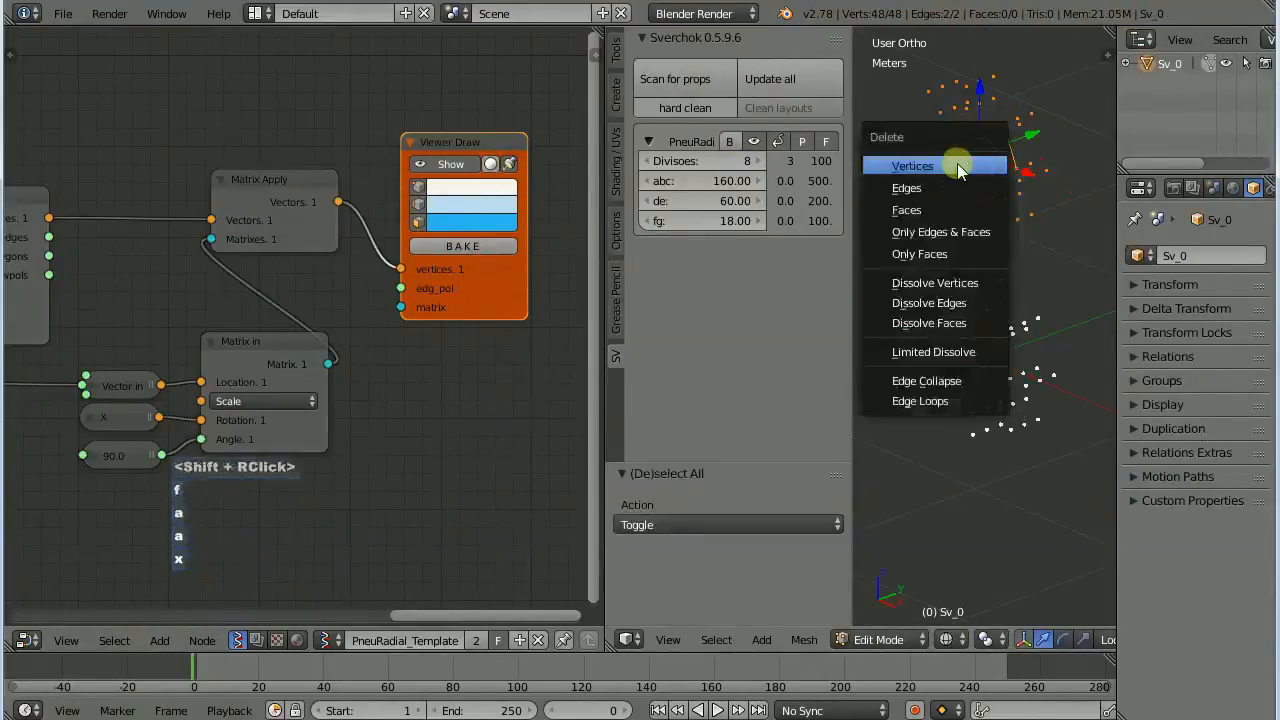
click(957, 163)
key(Tab)
click(1012, 124)
Try linking the polygons output to Viewer Draw's edg_pol input, remove the link and update all node trees.
drag(50, 256, 400, 288)
middle_drag(991, 380, 1022, 322)
middle_drag(112, 326, 107, 357)
click(443, 200)
click(443, 200)
drag(395, 321, 335, 328)
click(779, 72)
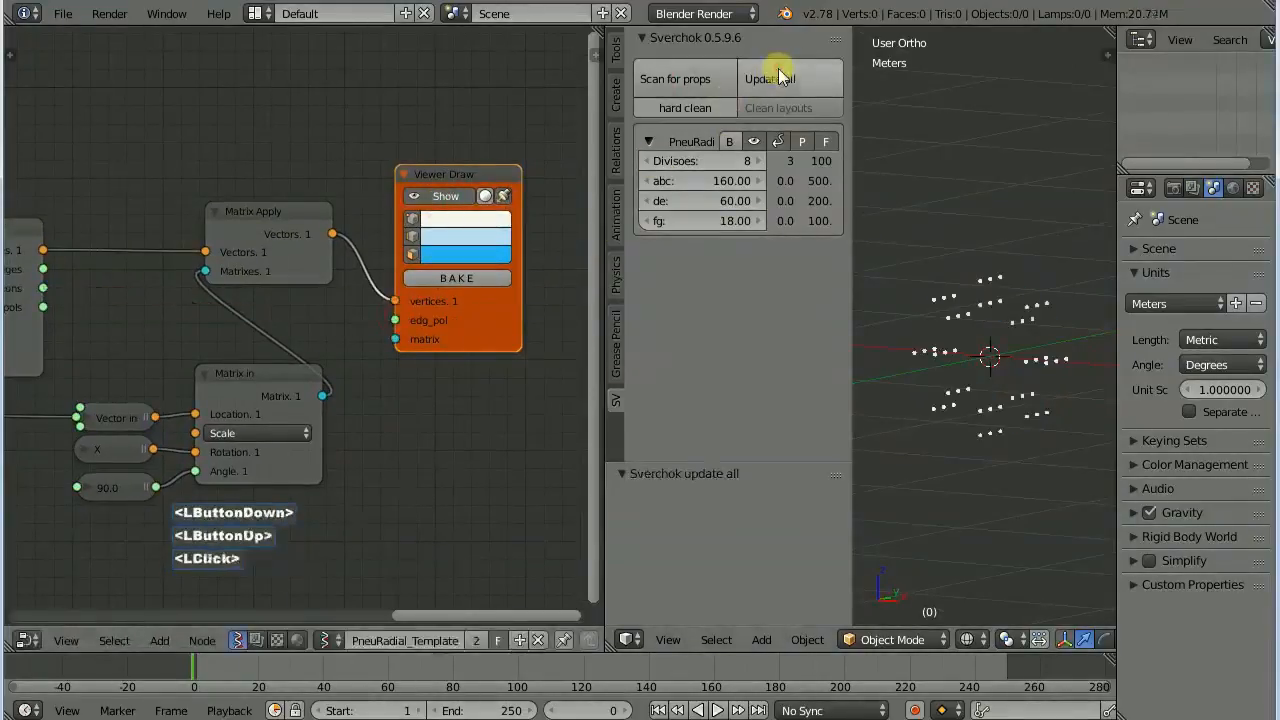
Connect the polygons output to Viewer Draw's edg_pol input so the tyre preview gets faces.
scroll(80, 297, up, 1)
middle_drag(80, 297, 137, 277)
drag(137, 277, 514, 330)
middle_drag(514, 330, 386, 345)
Update all node trees with solid viewport shading and enlarge the 3D view over the node editor.
click(968, 640)
click(1005, 568)
middle_drag(948, 333, 942, 386)
click(781, 85)
drag(609, 646, 545, 608)
middle_drag(750, 388, 766, 352)
Bake the tyre with 8 divisions and move the baked mesh above and to the right of the preview.
click(128, 143)
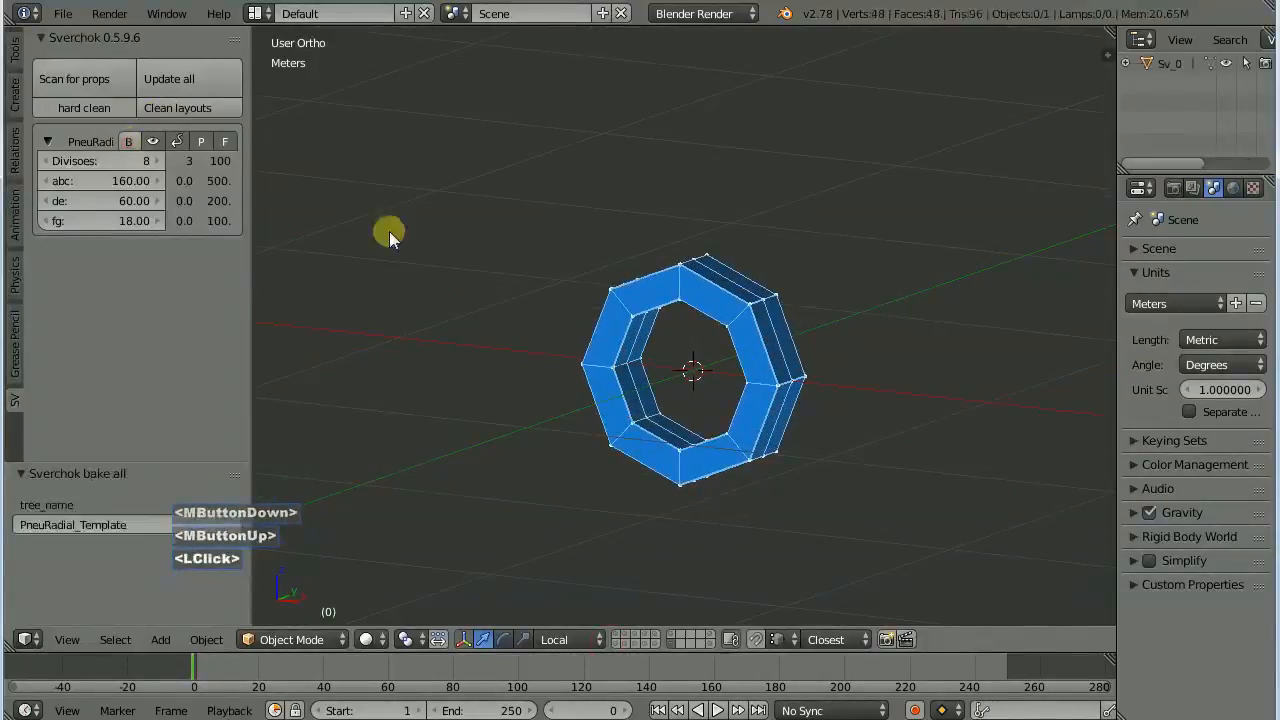
right_click(757, 321)
key(g)
click(908, 127)
Bake the tyre with Divisoes set to 15 and move the new mesh above and to the left of the preview.
drag(128, 162, 159, 160)
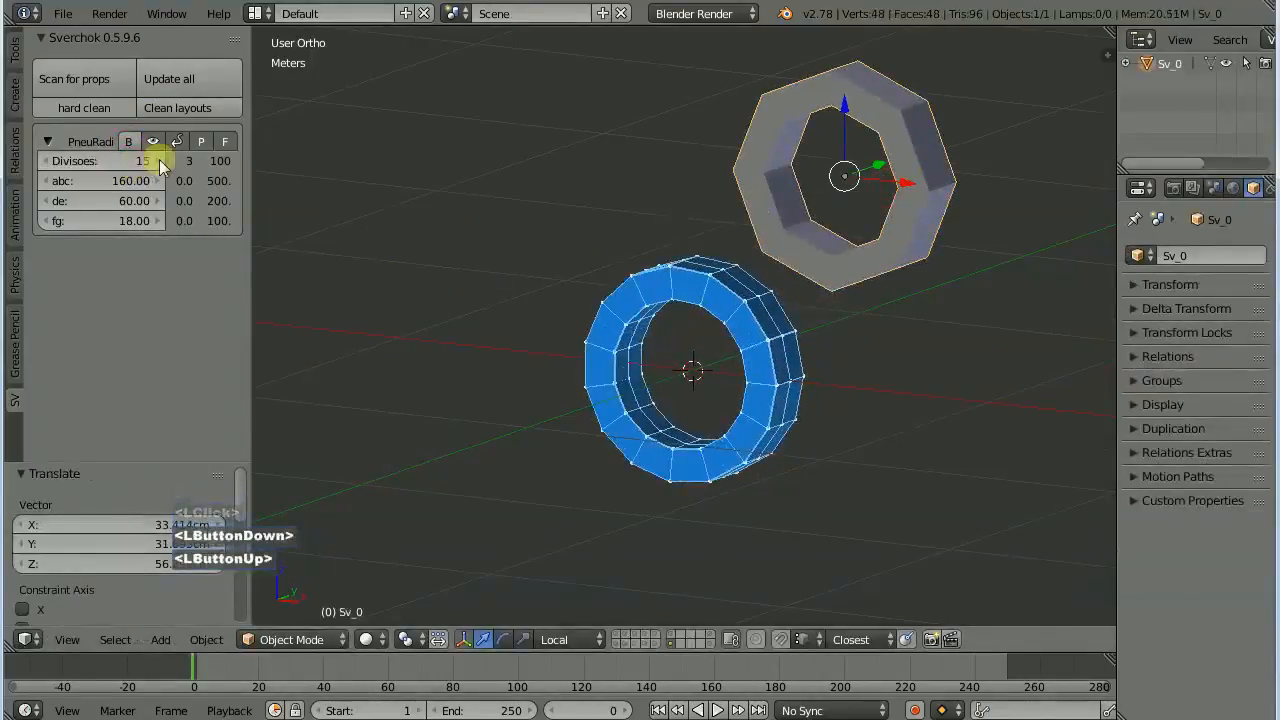
click(128, 142)
key(g)
right_click(714, 340)
right_click(714, 330)
right_drag(714, 328, 686, 304)
click(484, 136)
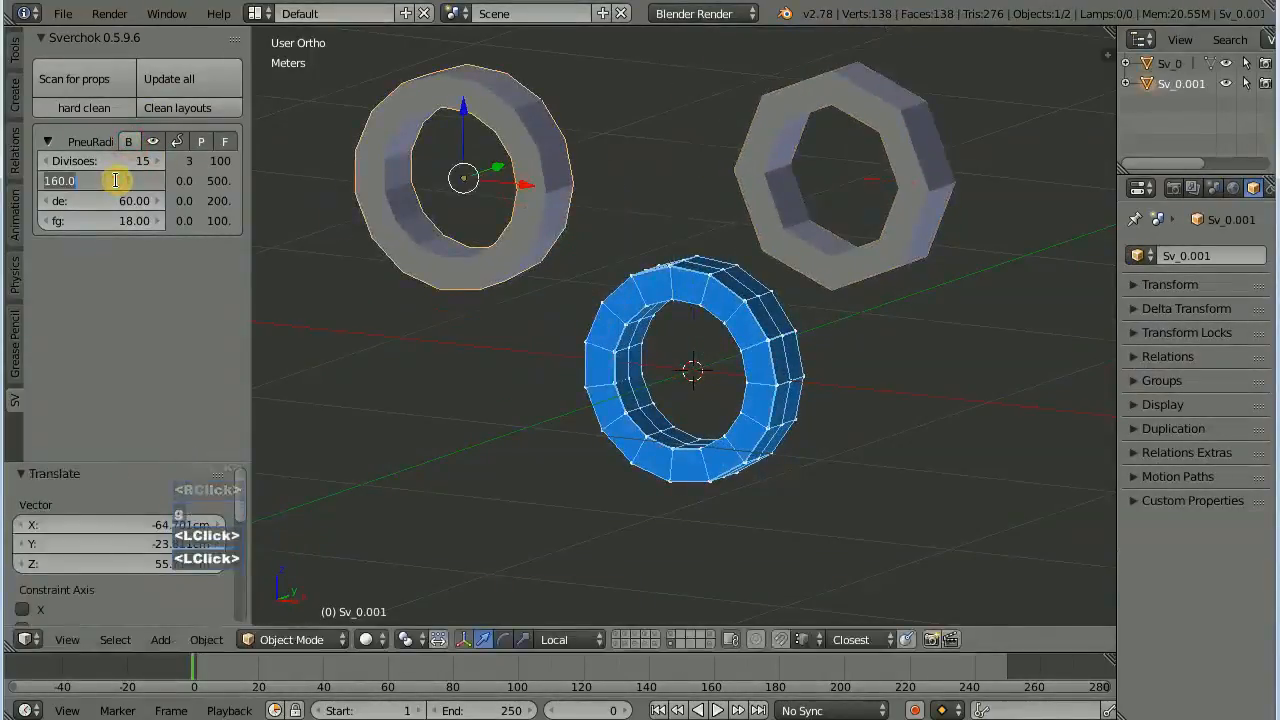
Set the tyre's abc parameter to 220, de to 75 and fg to 14.
key(Return)
text(75)
key(Return)
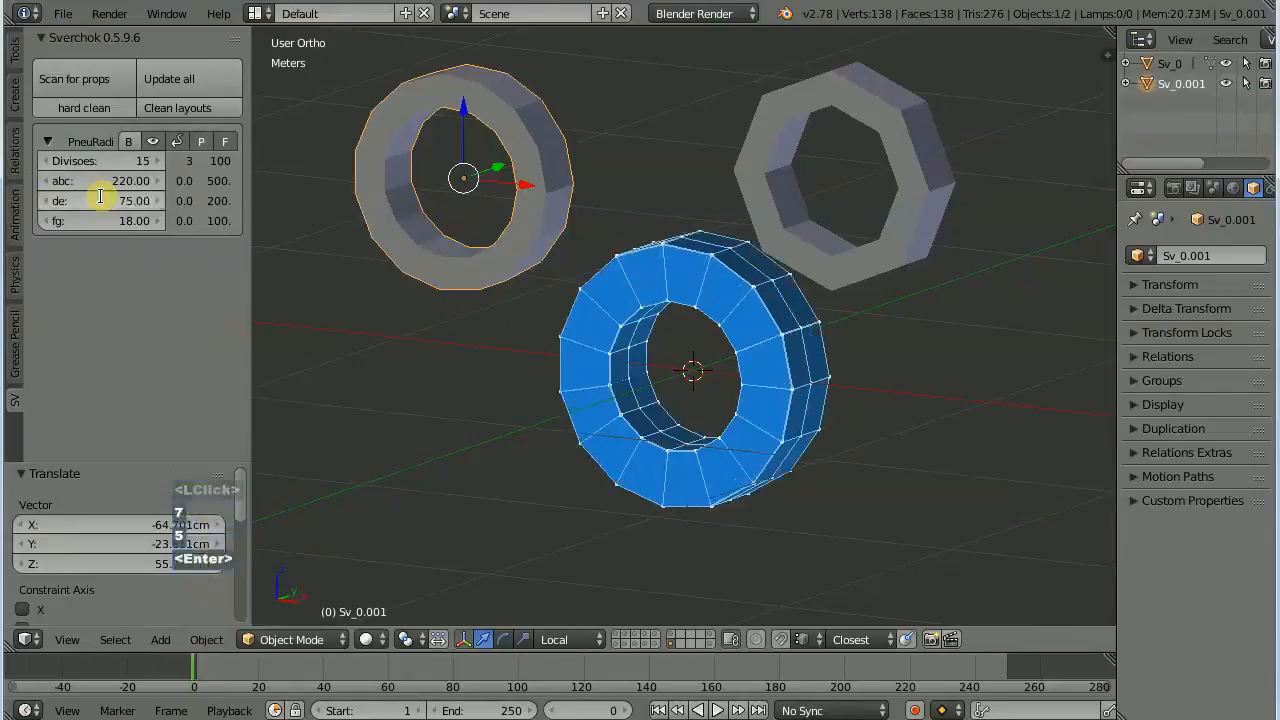
text(14)
key(Return)
Bake the resized 15-division tyre and move the new mesh away from the preview.
click(129, 142)
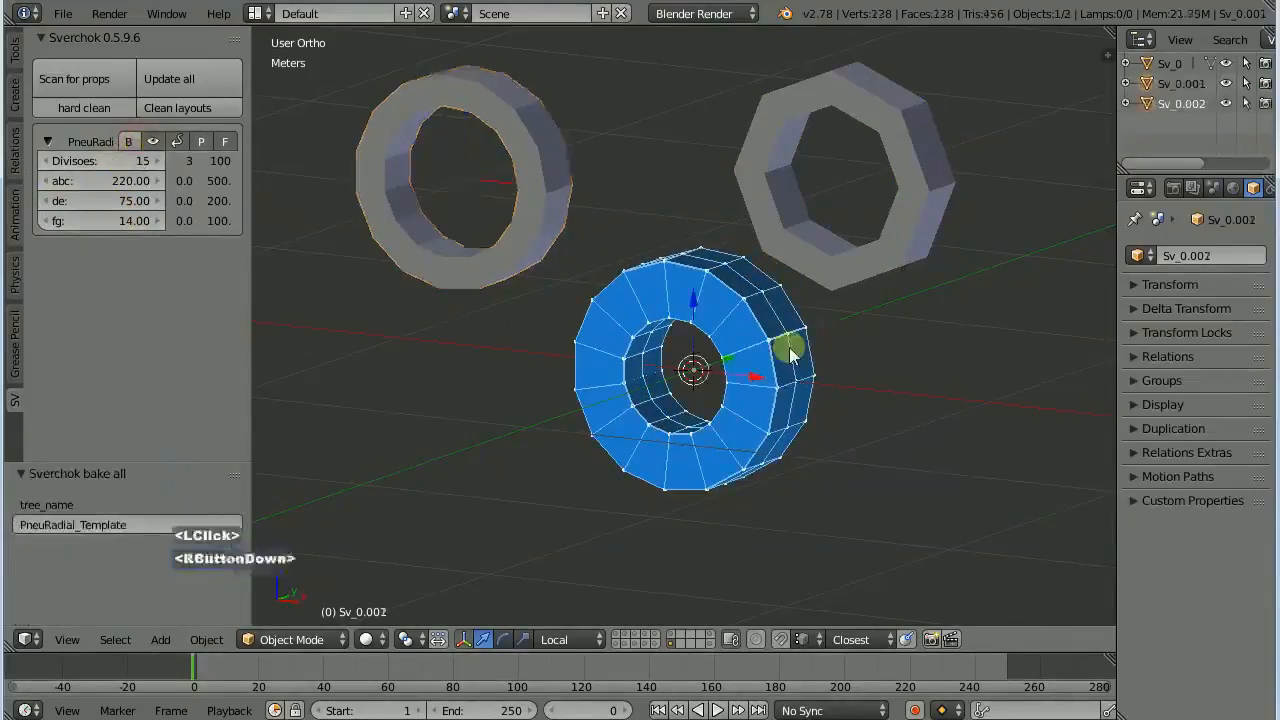
right_click(809, 337)
key(g)
click(1010, 310)
Delete all three baked tyre meshes, keeping only the Sverchok preview in the scene.
click(722, 186)
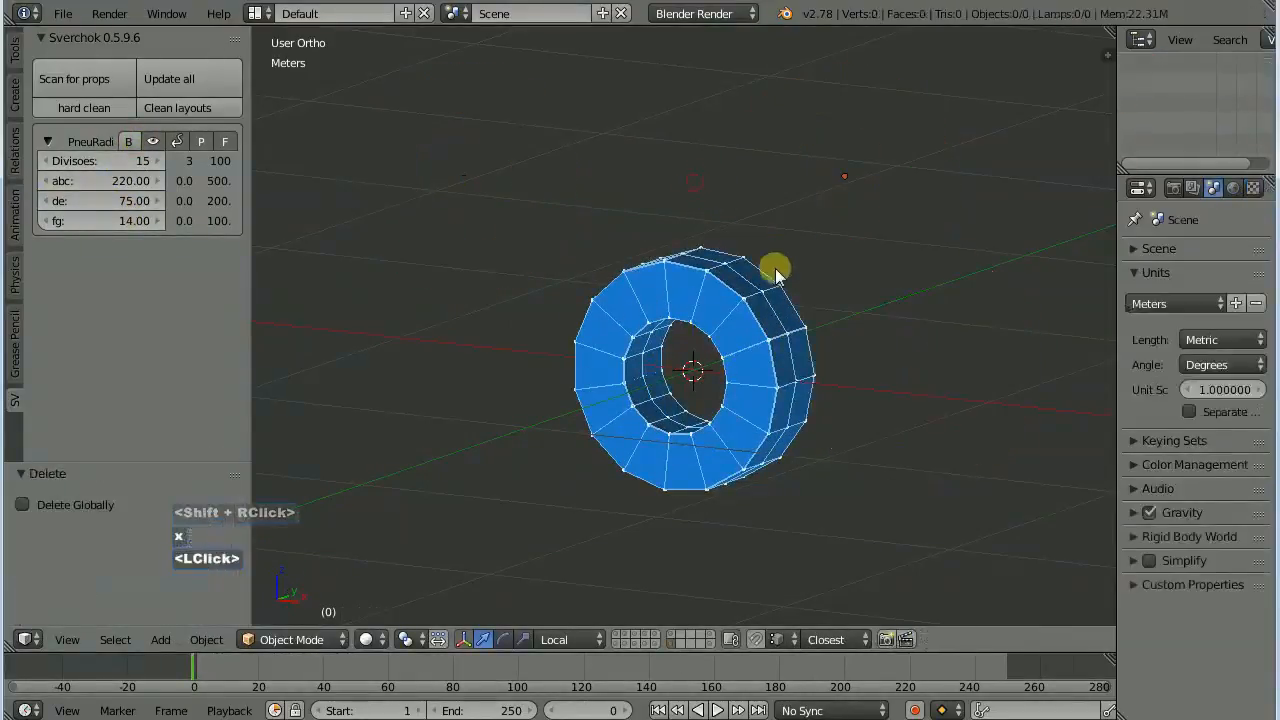
middle_drag(771, 266, 594, 434)
scroll(529, 363, down, 4)
scroll(678, 360, up, 5)
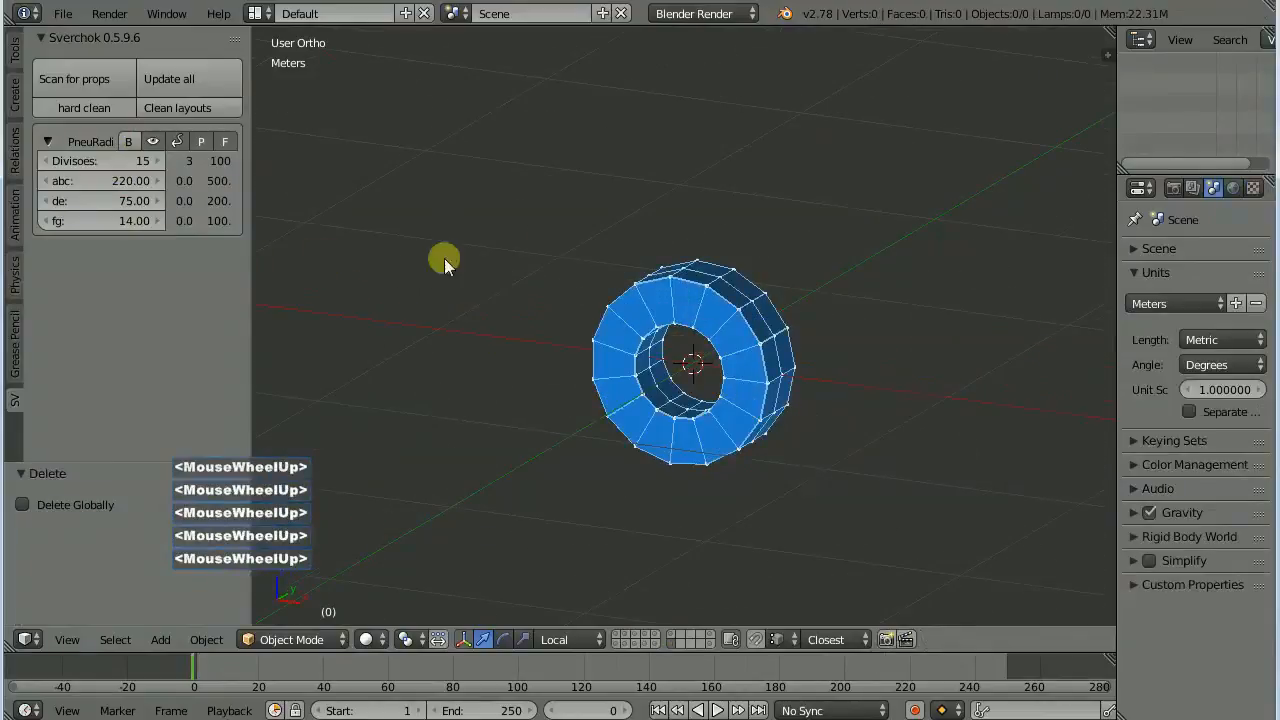